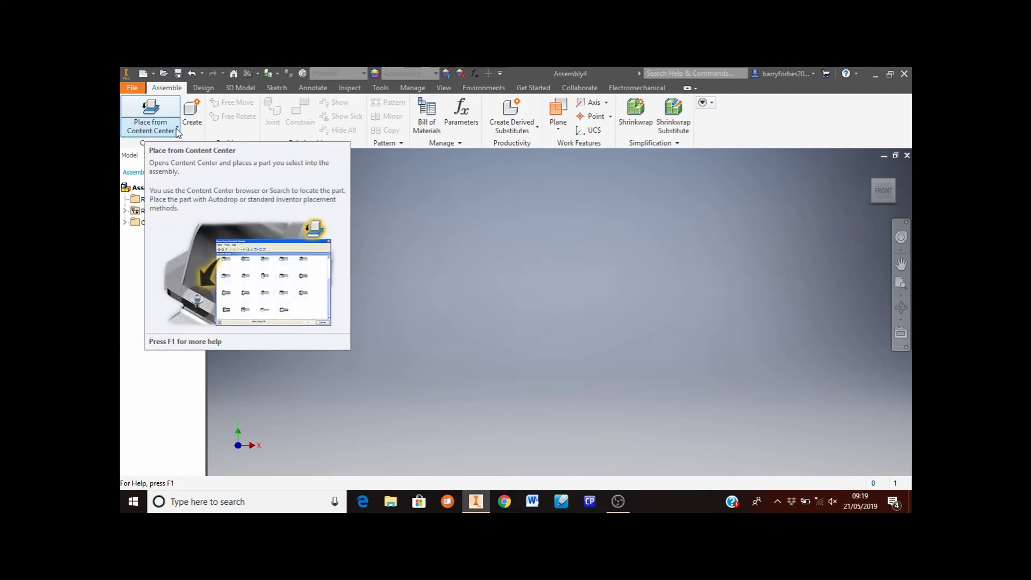
# From the Place dropdown, open Place Component and select the wooden amplifier part in the Mobile Phone folder.
pyautogui.click(177, 132)
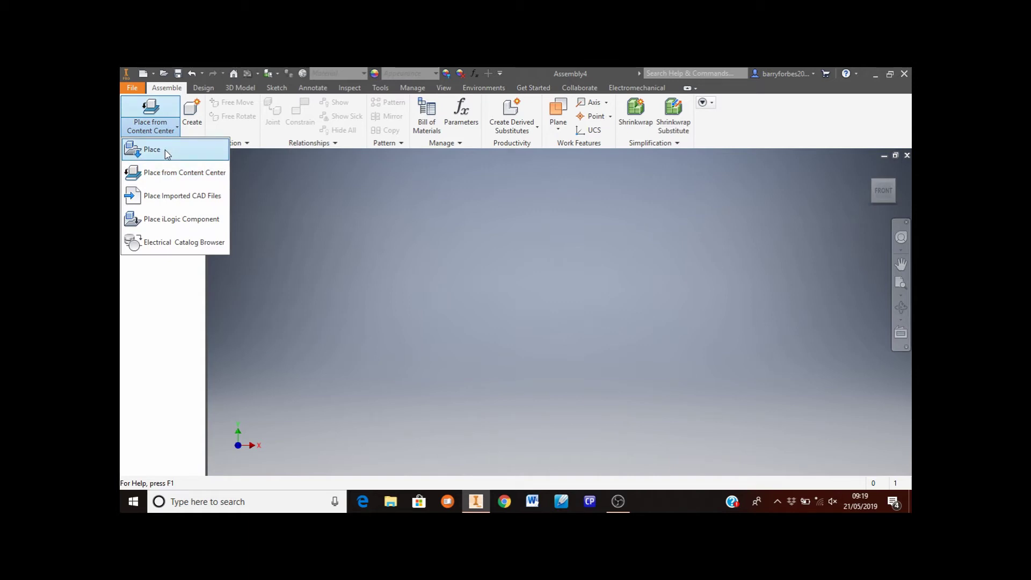
pyautogui.click(166, 150)
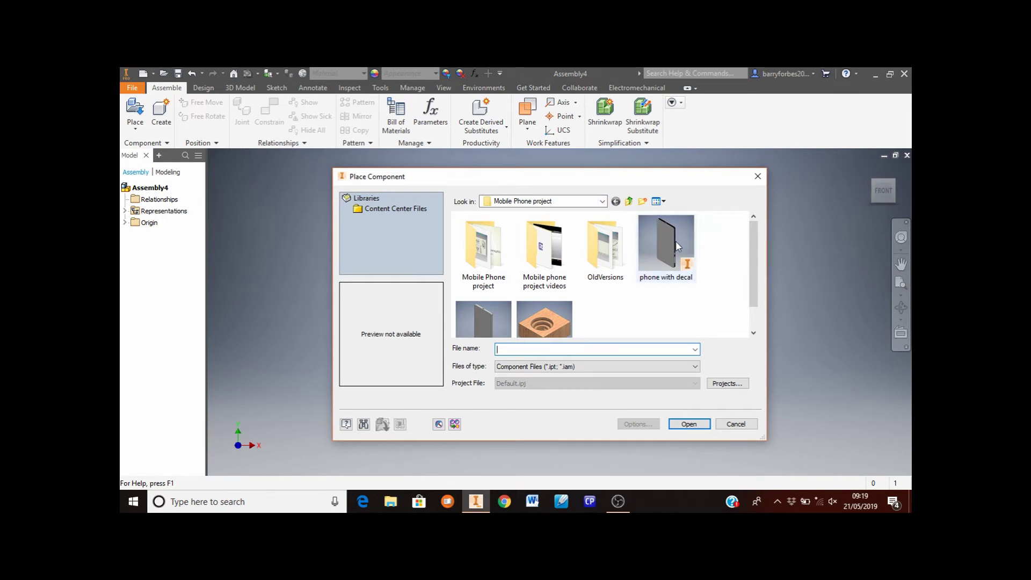
pyautogui.moveTo(673, 236)
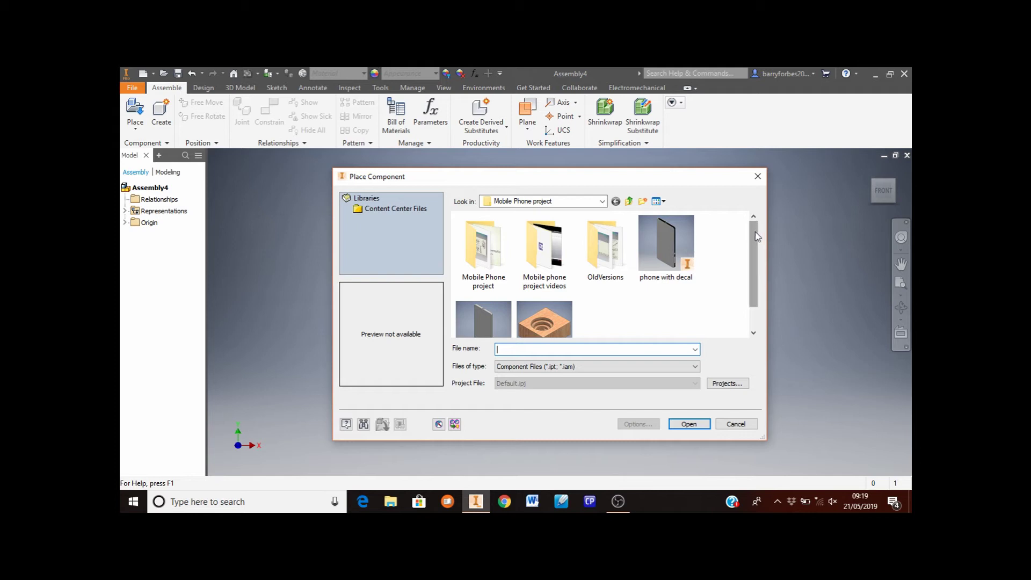
pyautogui.moveTo(761, 231); pyautogui.dragTo(756, 260)
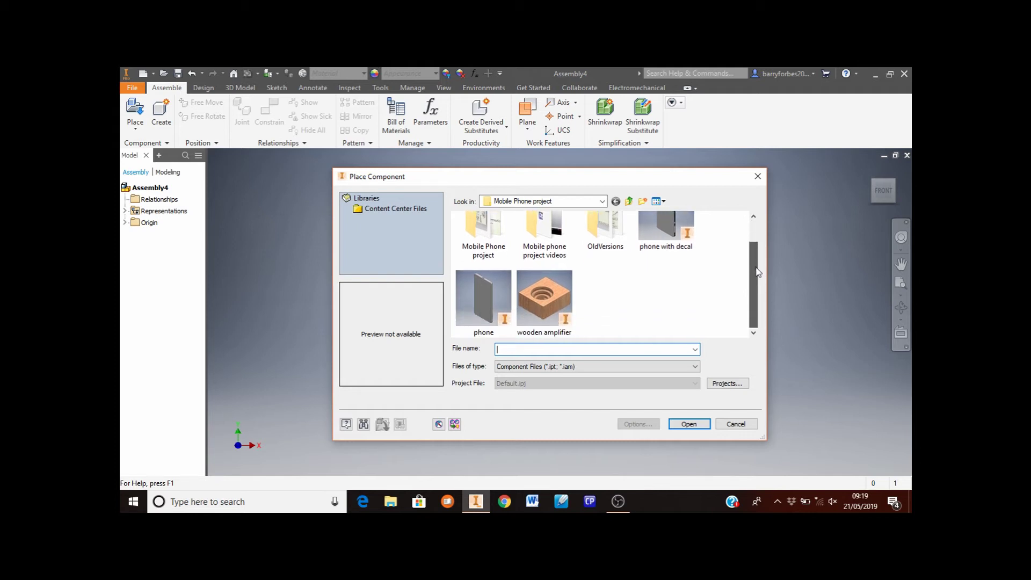
pyautogui.click(559, 308)
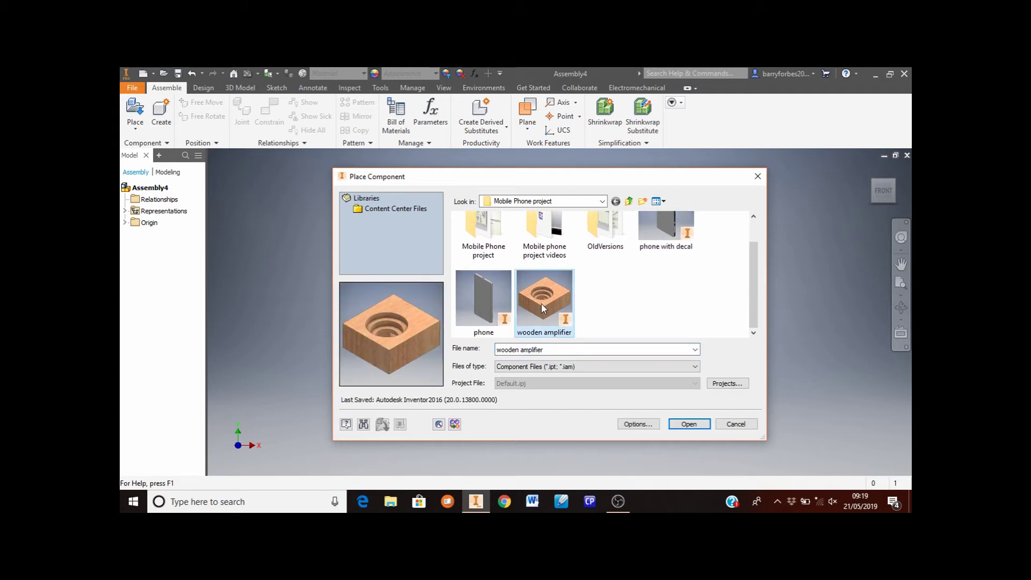
# Insert a single wooden amplifier:1 instance into Assembly4 and end placement.
pyautogui.moveTo(553, 309)
pyautogui.click(689, 424)
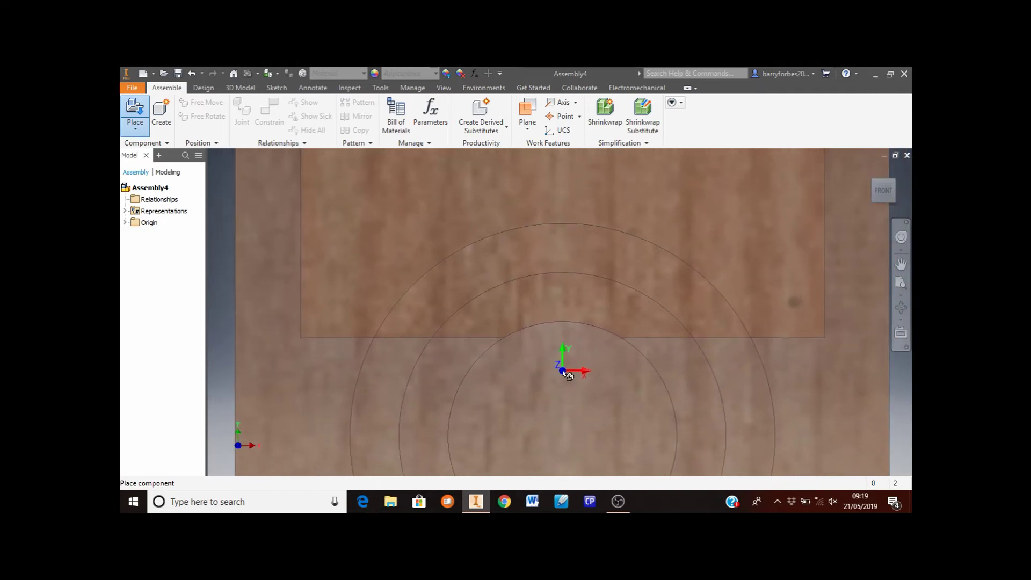
pyautogui.scroll(-3, 566, 375)
pyautogui.scroll(-5, 564, 372)
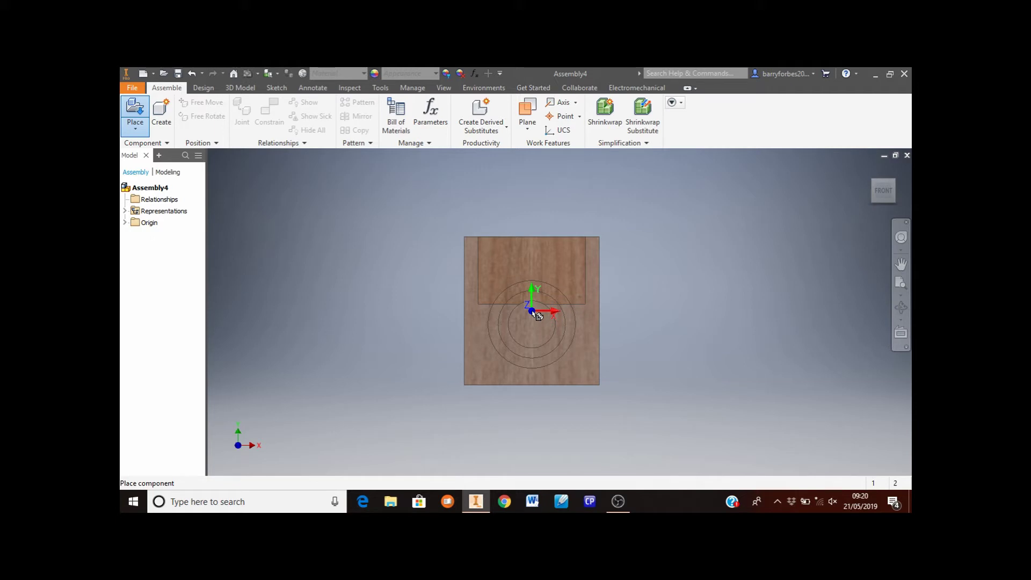
pyautogui.click(537, 315)
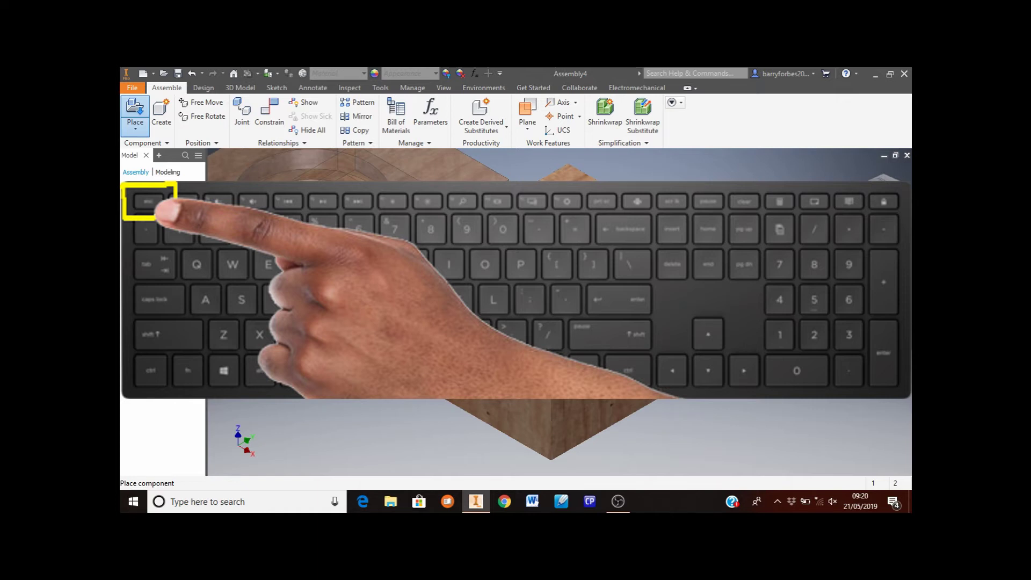
pyautogui.press('Escape')
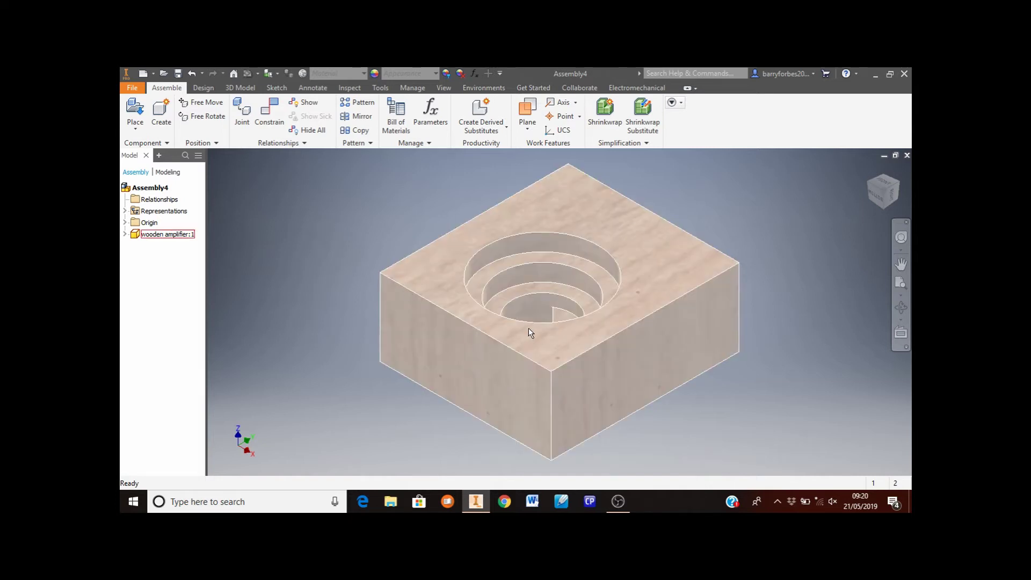
pyautogui.scroll(-3, 529, 327)
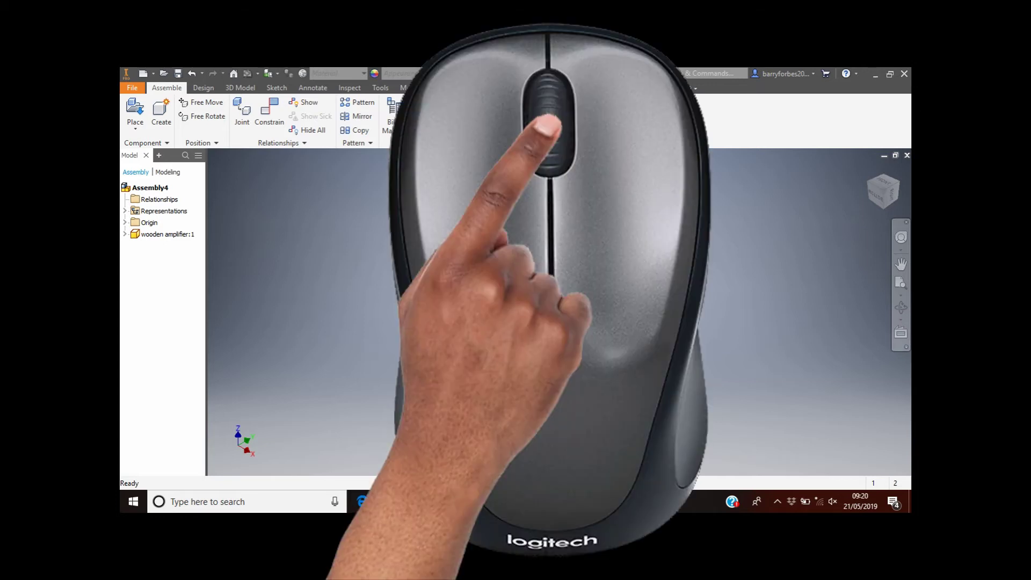
pyautogui.scroll(-3, 407, 263)
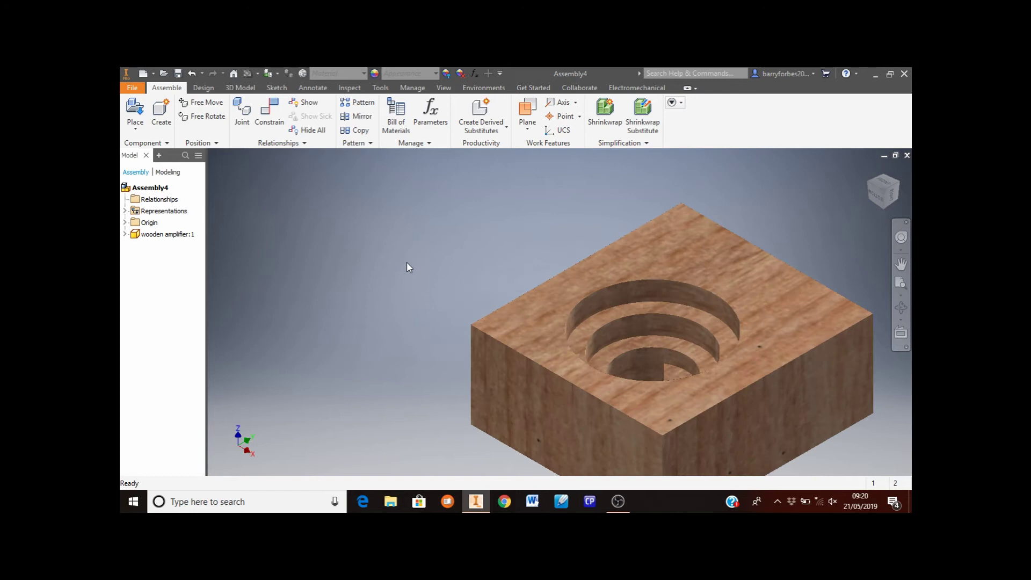
pyautogui.scroll(-3, 407, 263)
pyautogui.scroll(2, 407, 263)
pyautogui.scroll(4, 407, 263)
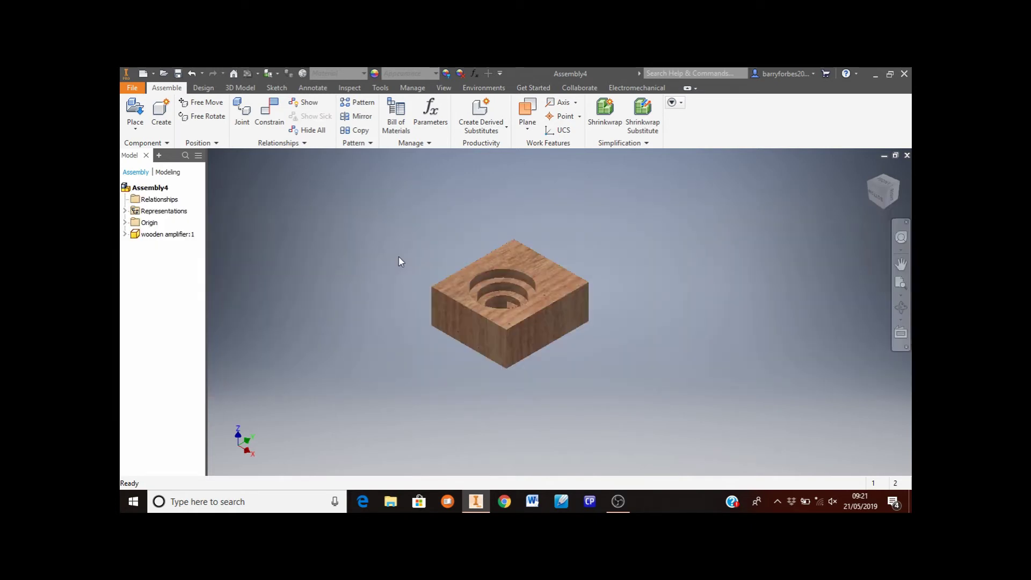
# Free-orbit and zoom in to show the amplifier's top slot and stepped circular recess.
pyautogui.keyDown('shift'); pyautogui.moveTo(399, 256); pyautogui.dragTo(399, 257, button='middle'); pyautogui.keyUp('shift')
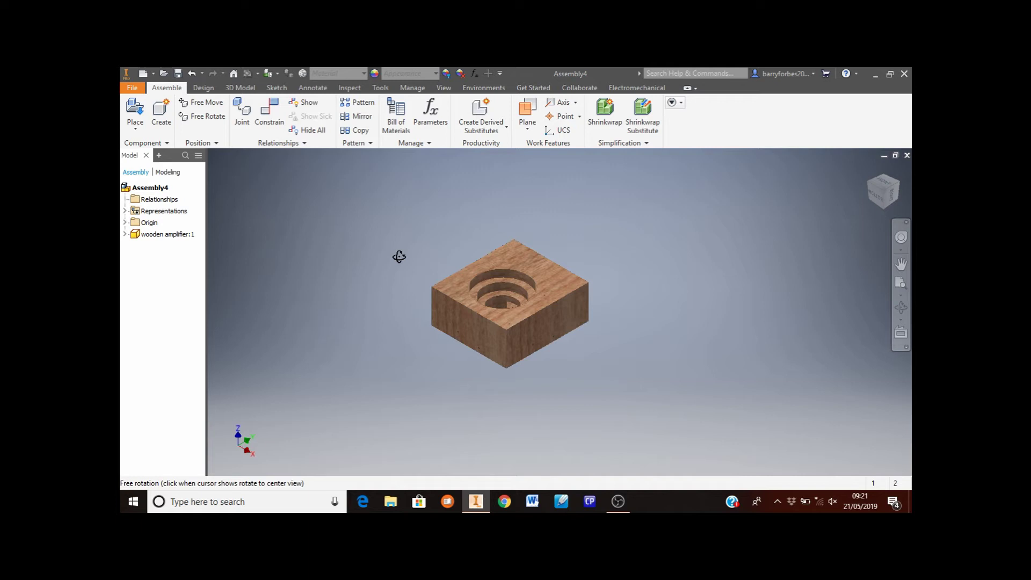
pyautogui.keyDown('shift'); pyautogui.moveTo(398, 256); pyautogui.dragTo(356, 313, button='middle'); pyautogui.keyUp('shift')
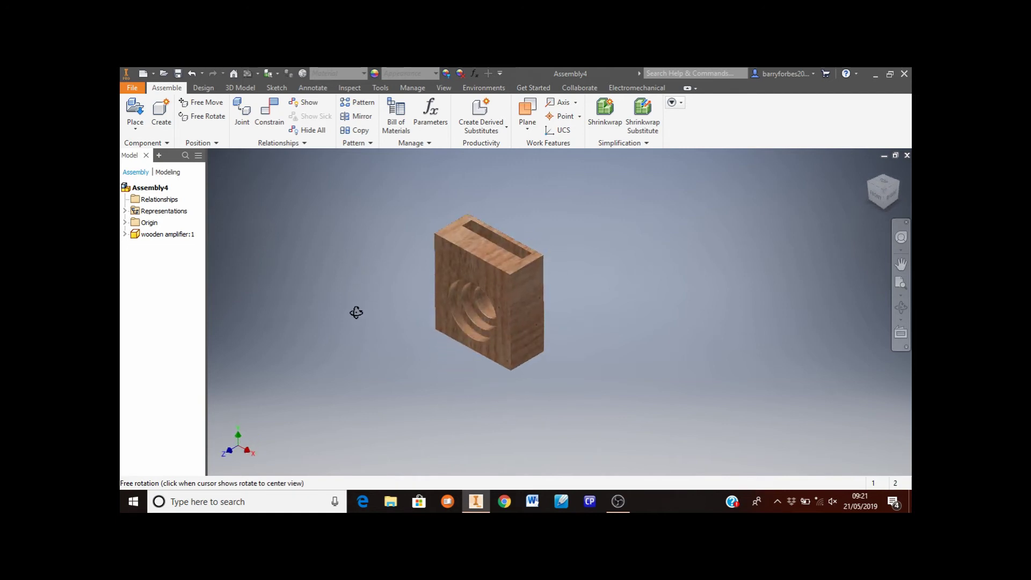
pyautogui.scroll(3, 440, 259)
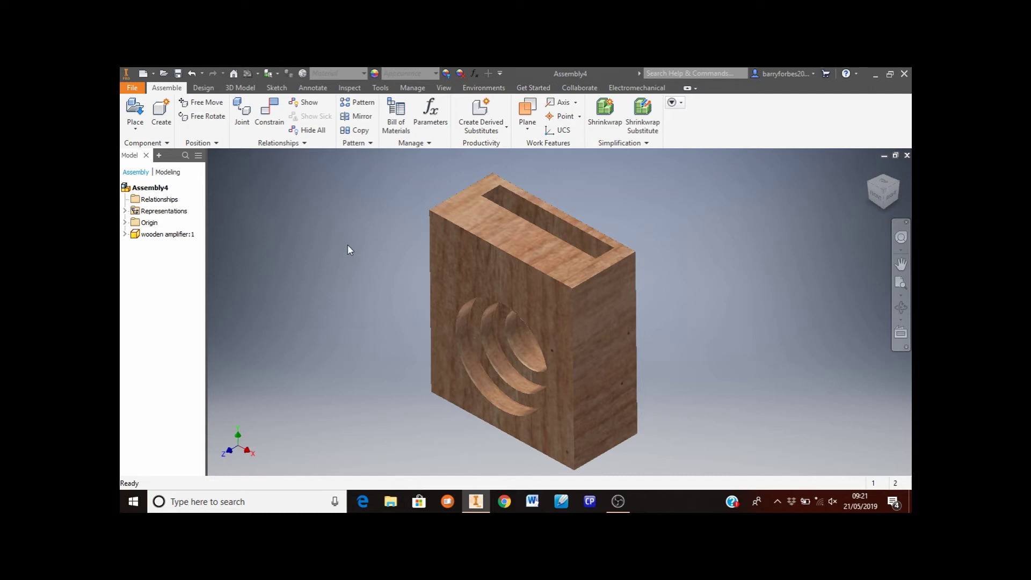
pyautogui.click(125, 222)
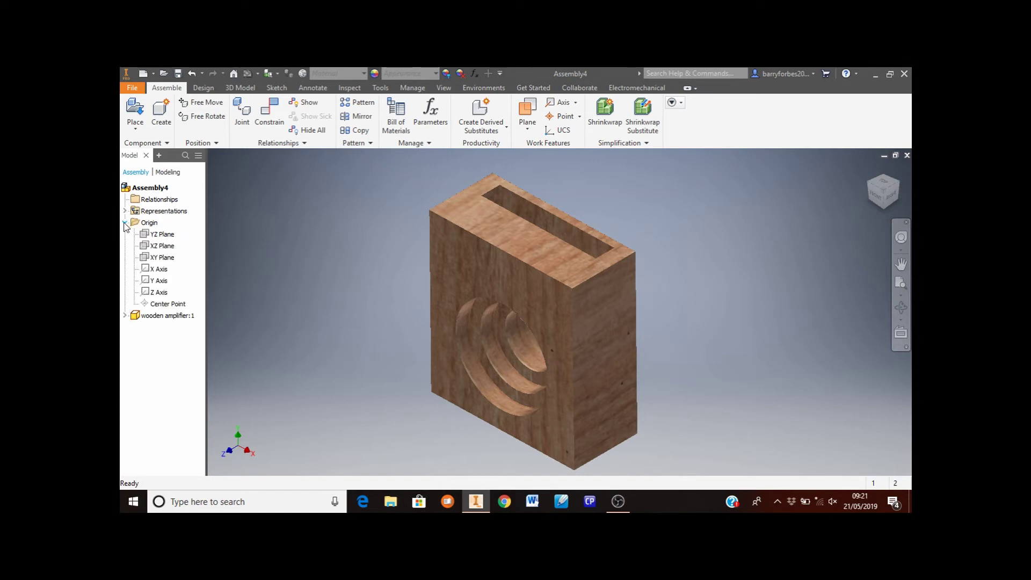
# Highlight the assembly's YZ Plane, then start a Mate constraint with 0.000 mm offset.
pyautogui.click(161, 234)
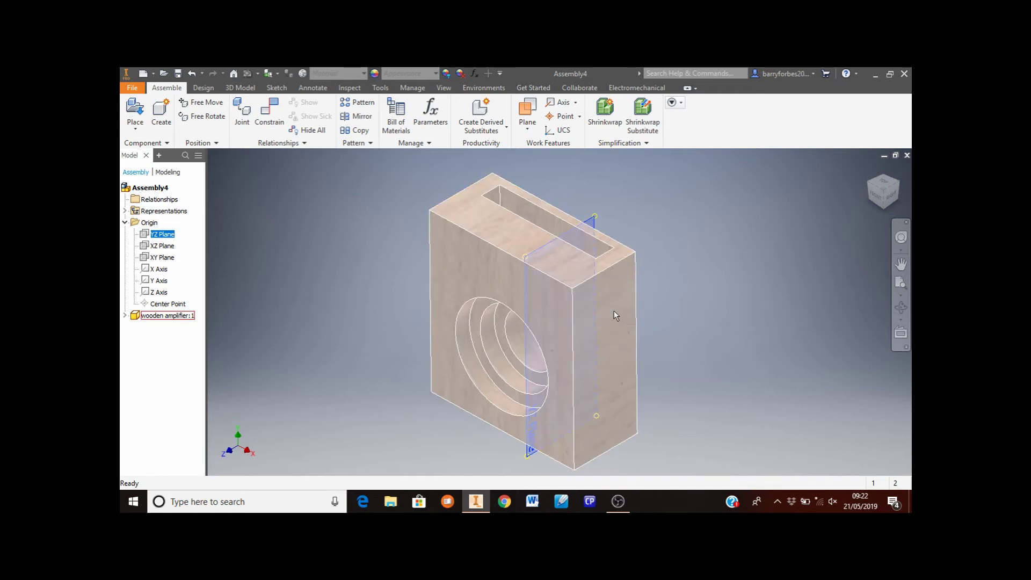
pyautogui.click(237, 257)
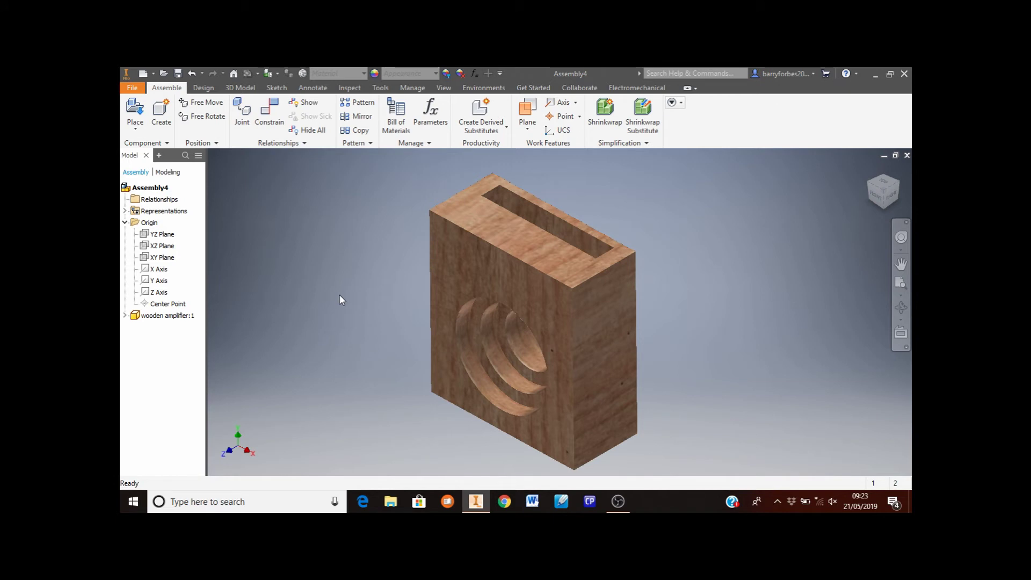
pyautogui.click(274, 122)
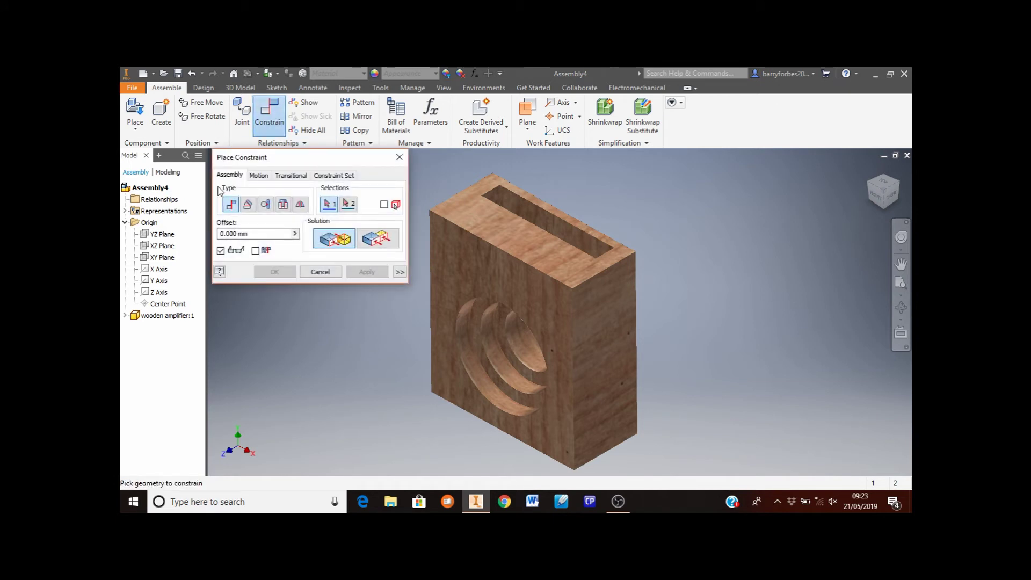
# Apply a 0.000 mm Flush constraint between the YZ Plane and the block's side face.
pyautogui.click(165, 236)
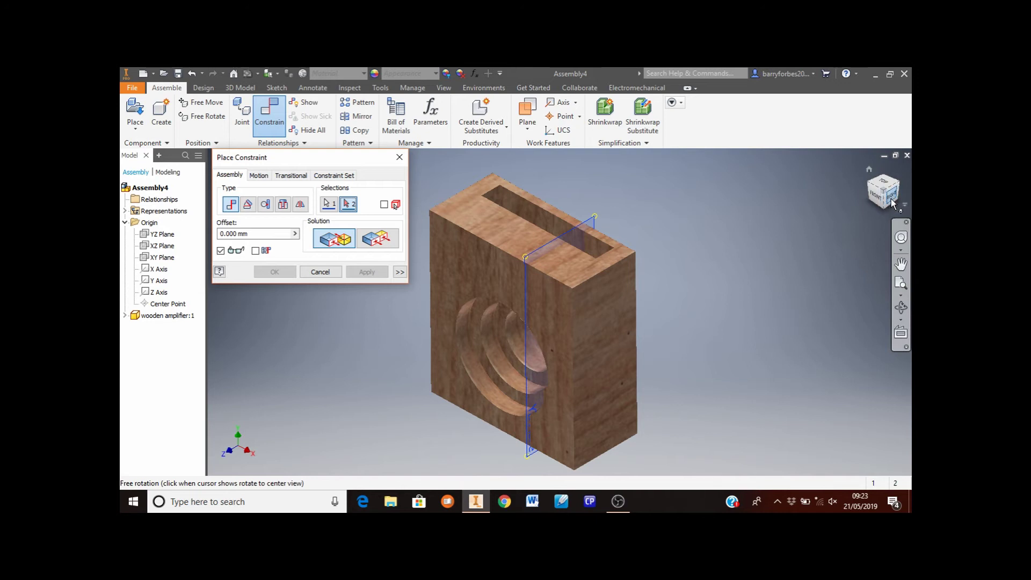
pyautogui.click(612, 336)
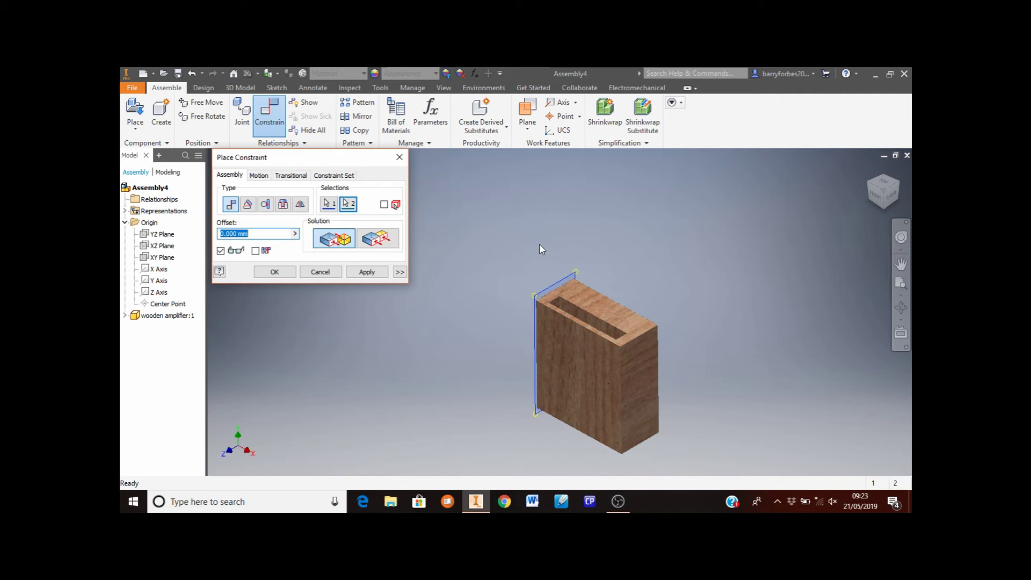
pyautogui.click(562, 376)
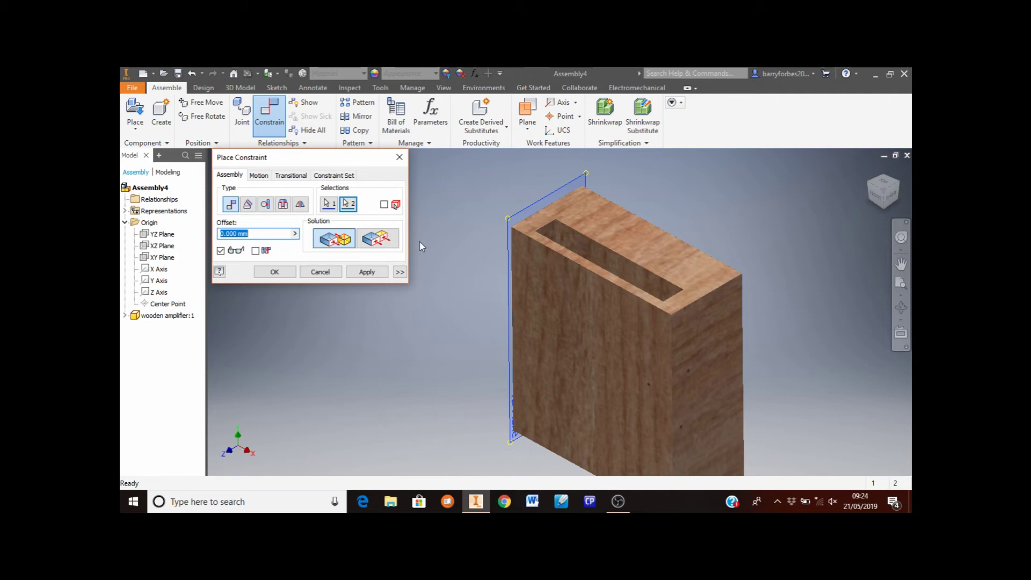
pyautogui.click(382, 240)
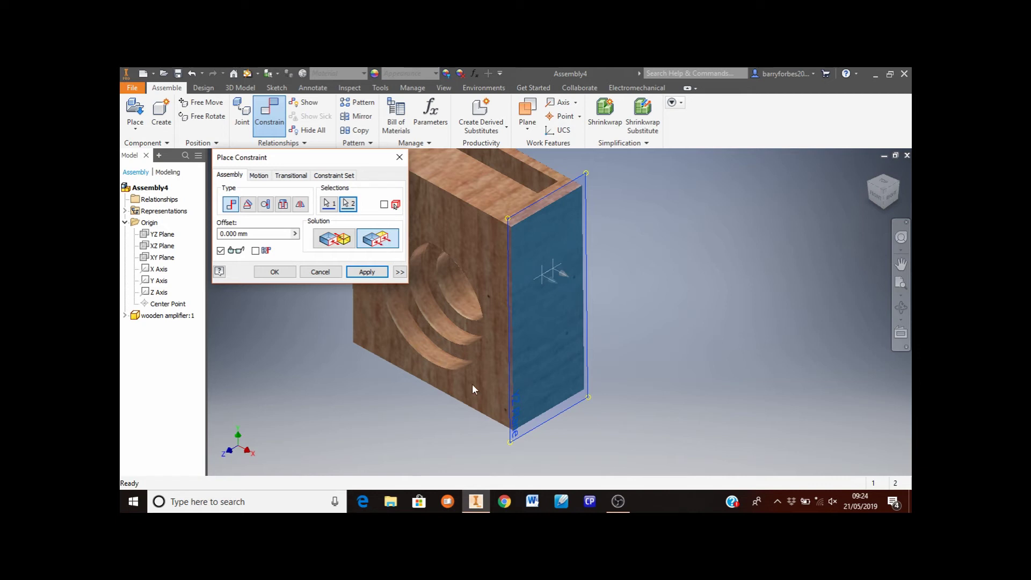
pyautogui.click(374, 272)
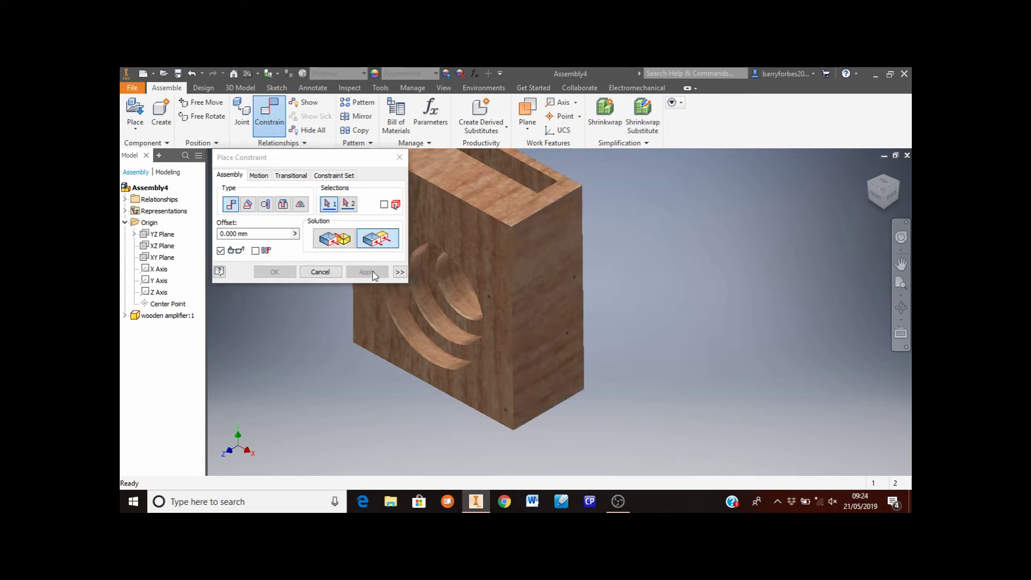
pyautogui.scroll(2, 685, 378)
# Apply a Flush constraint between the XZ Plane and the amplifier's top face.
pyautogui.scroll(-3, 492, 296)
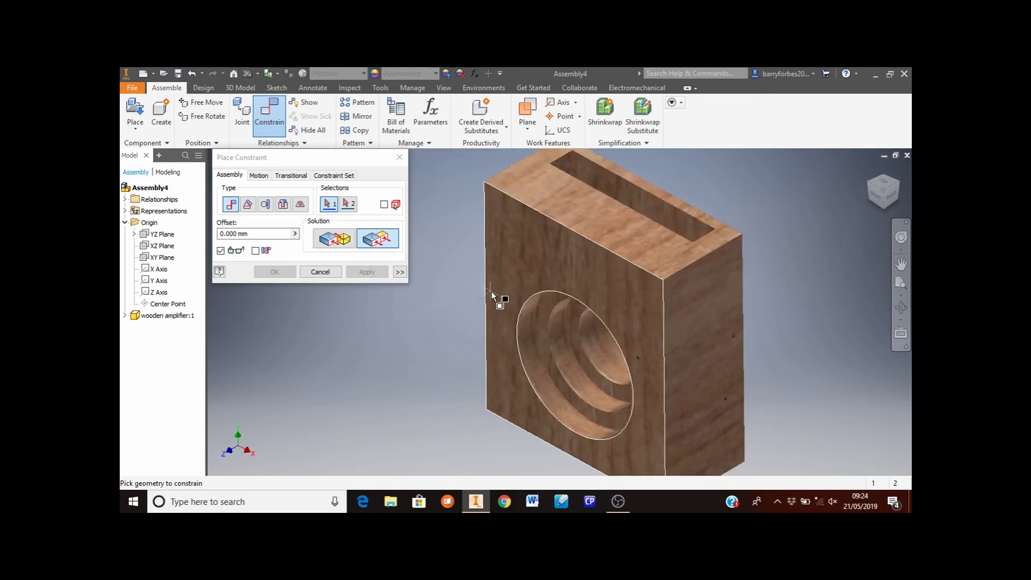
pyautogui.scroll(2, 492, 293)
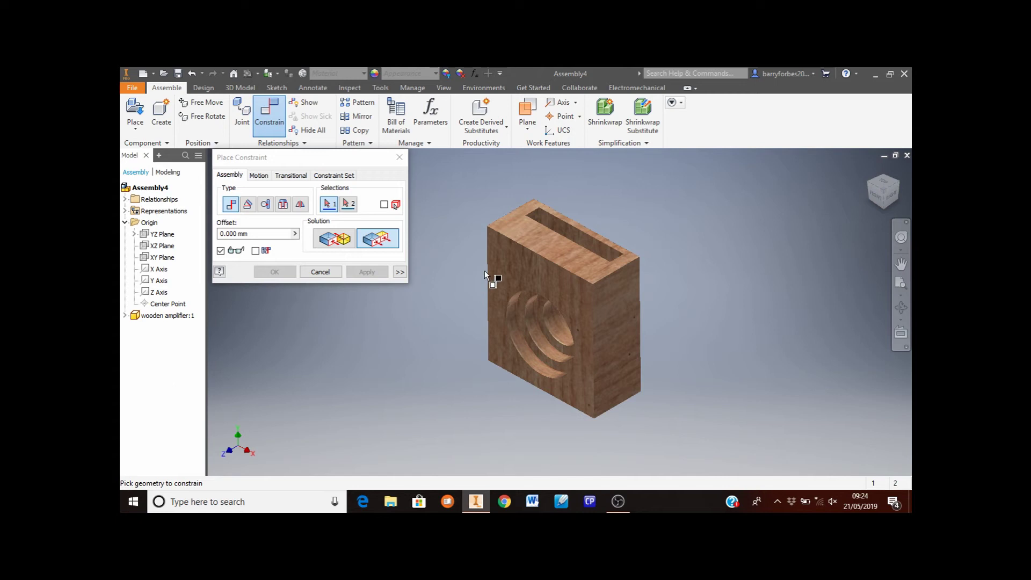
pyautogui.click(162, 246)
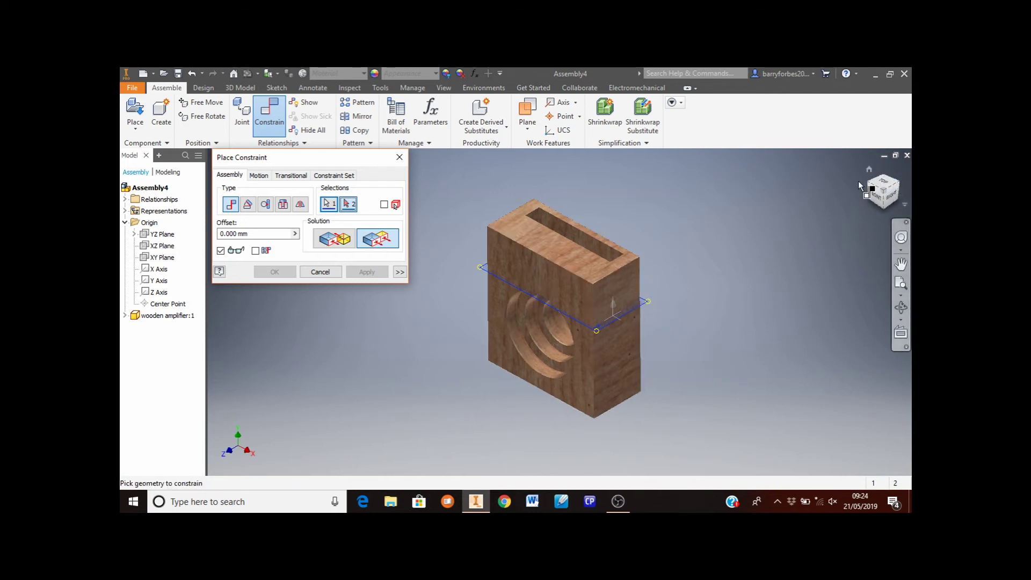
pyautogui.click(553, 243)
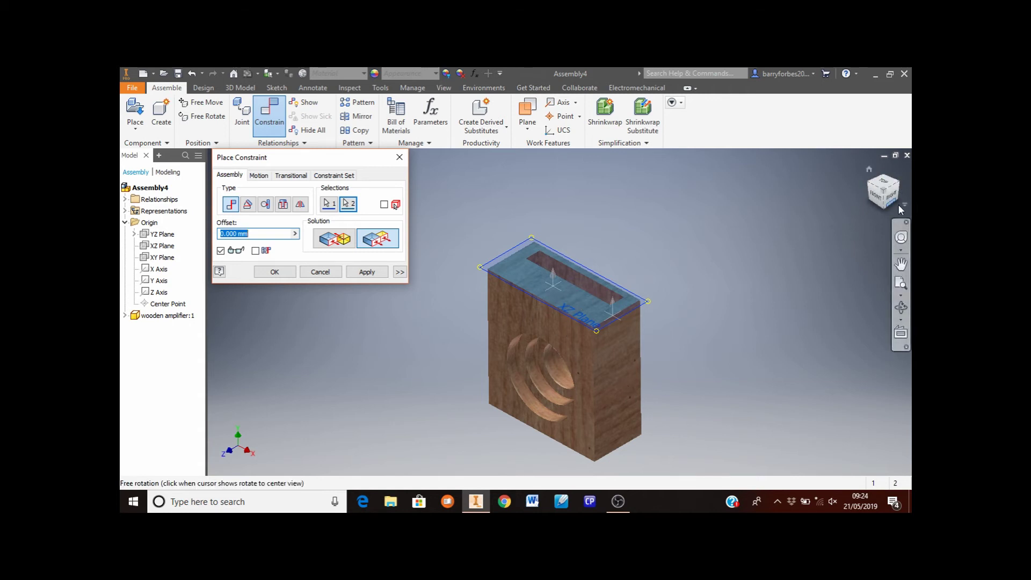
pyautogui.click(368, 273)
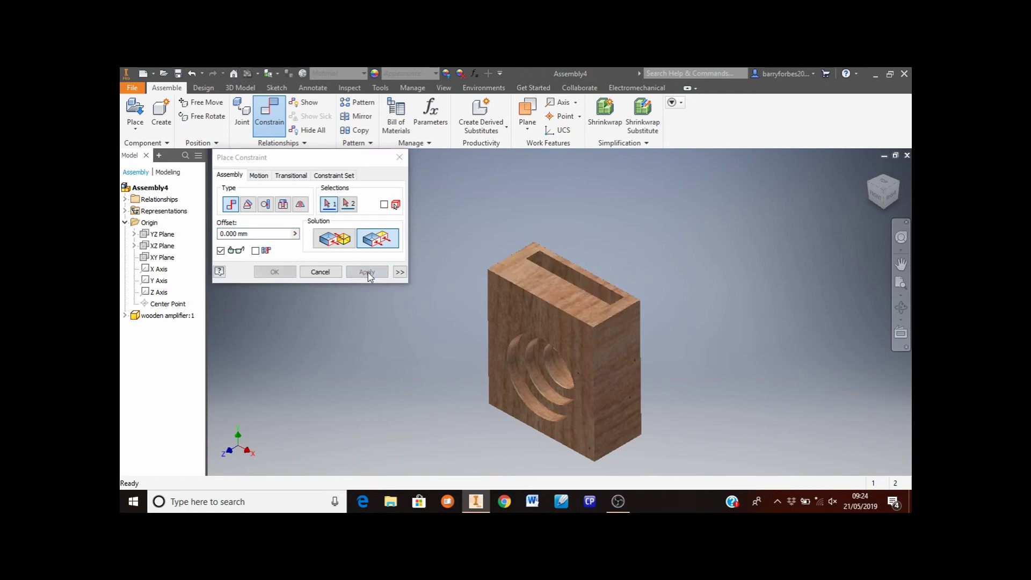
# Mate the amplifier's front face to the XY Plane, then close Place Constraint.
pyautogui.click(163, 259)
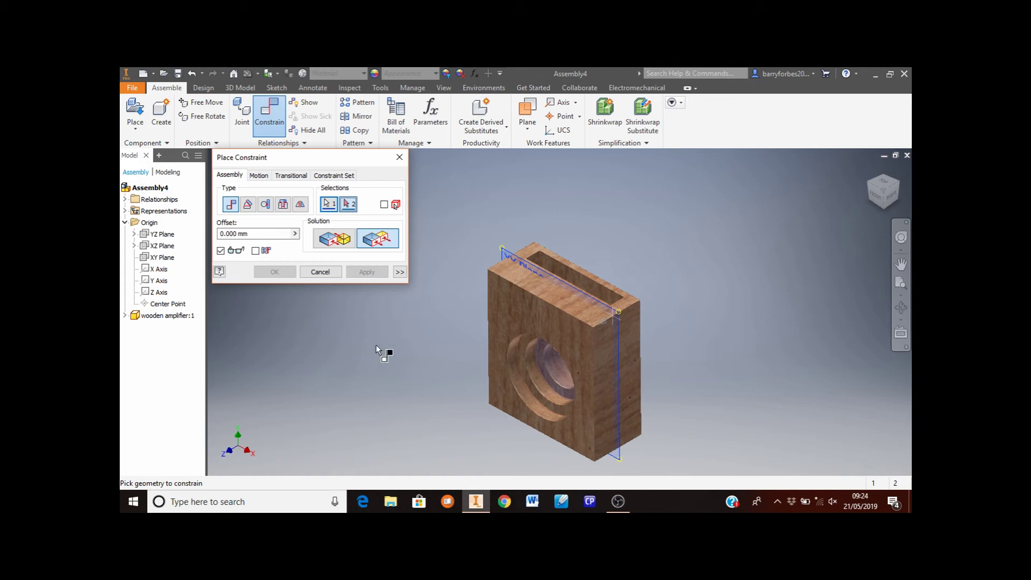
pyautogui.click(517, 314)
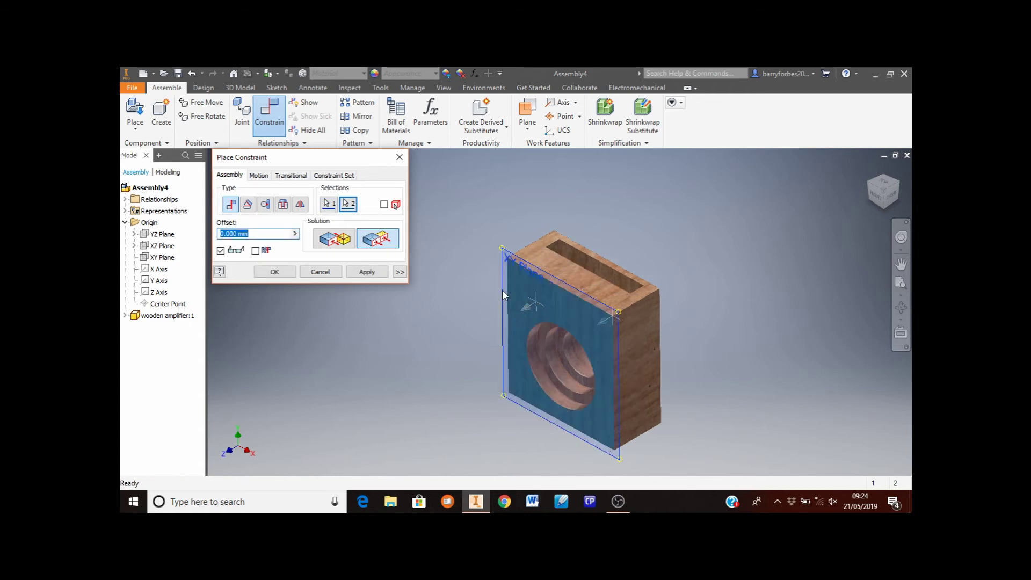
pyautogui.click(370, 272)
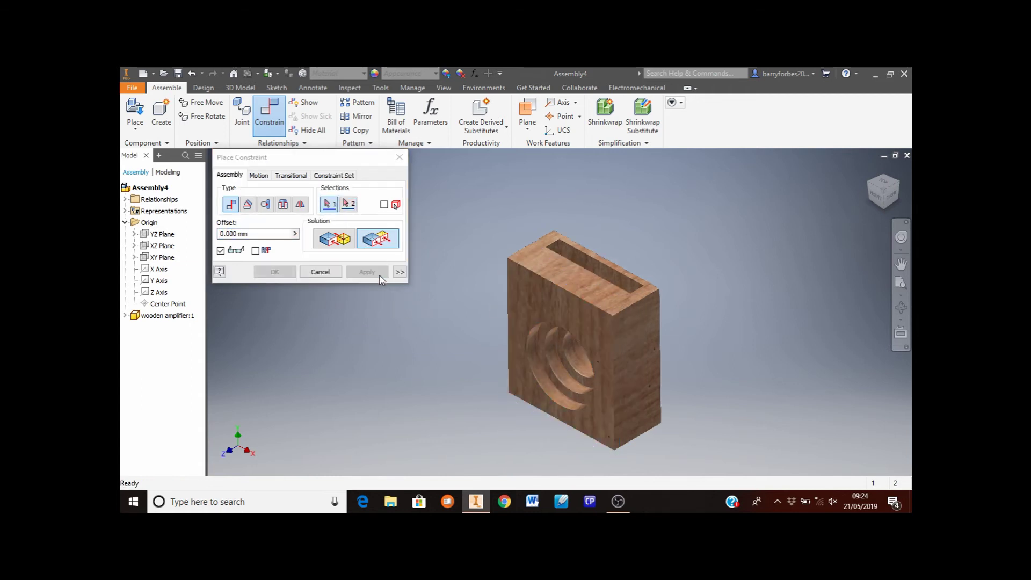
pyautogui.click(320, 272)
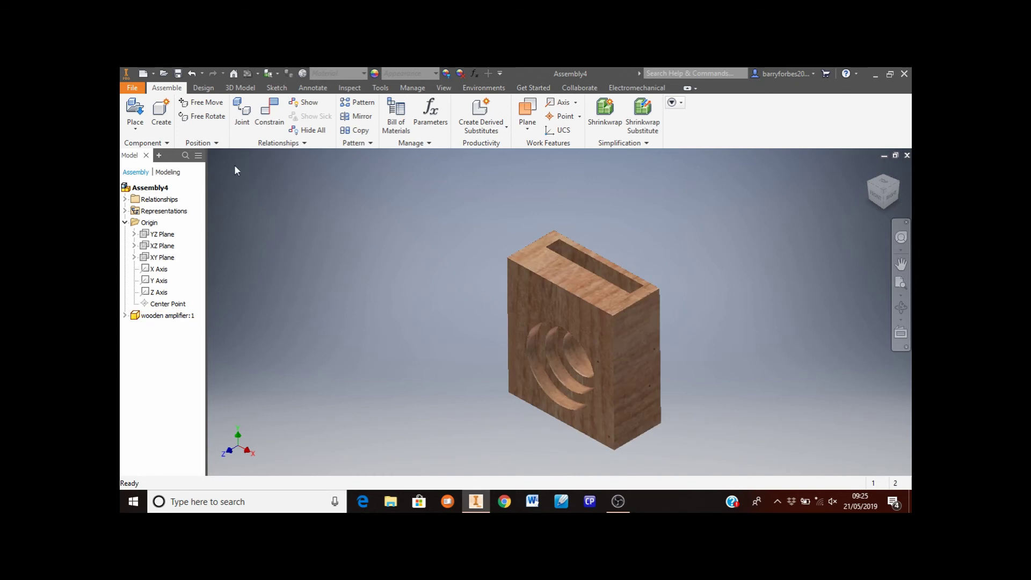
# Place one phone with decal:1 to the left of the wooden amplifier.
pyautogui.click(136, 109)
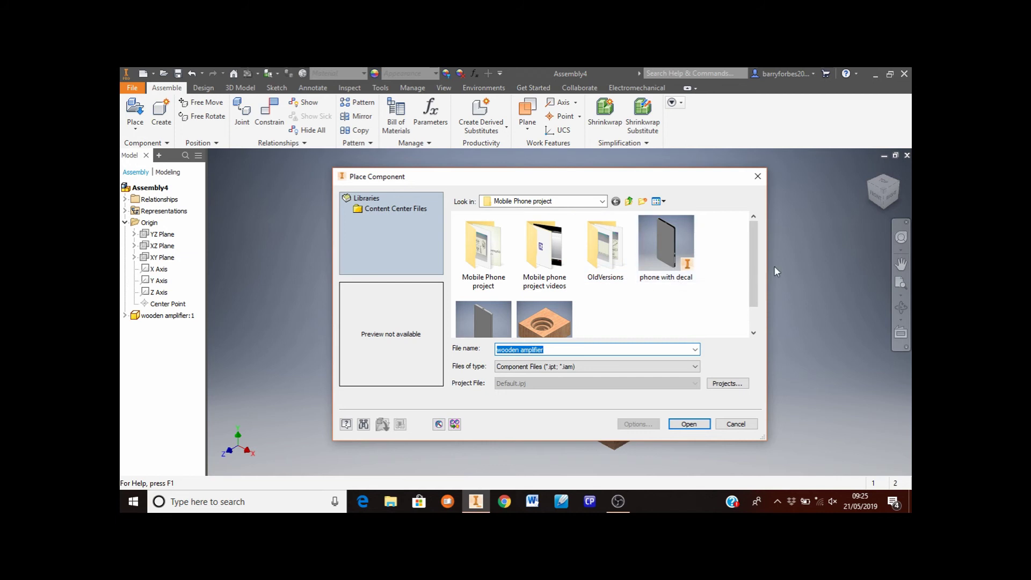
pyautogui.moveTo(759, 256); pyautogui.dragTo(759, 277)
pyautogui.scroll(1, 544, 301)
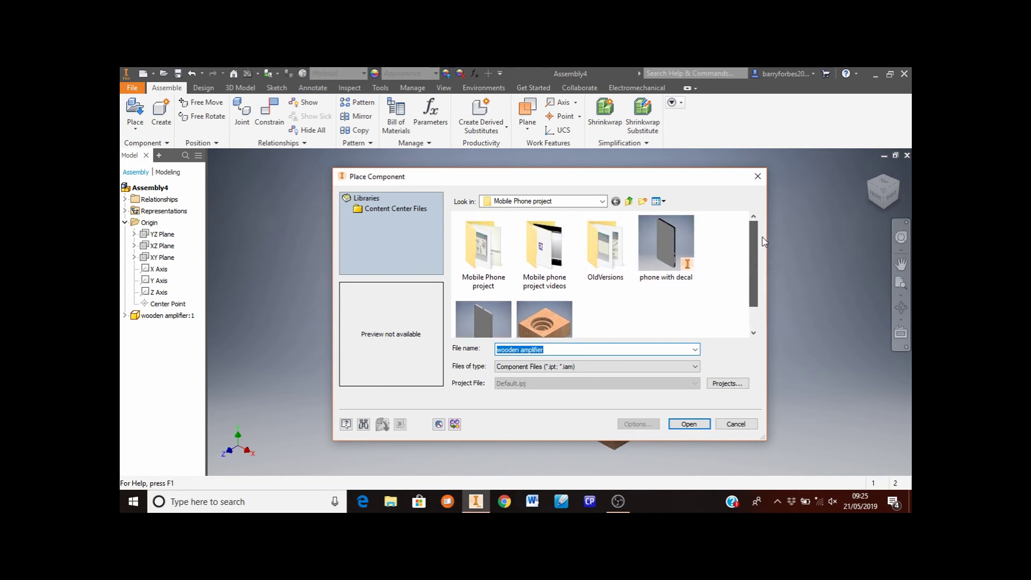
pyautogui.click(662, 247)
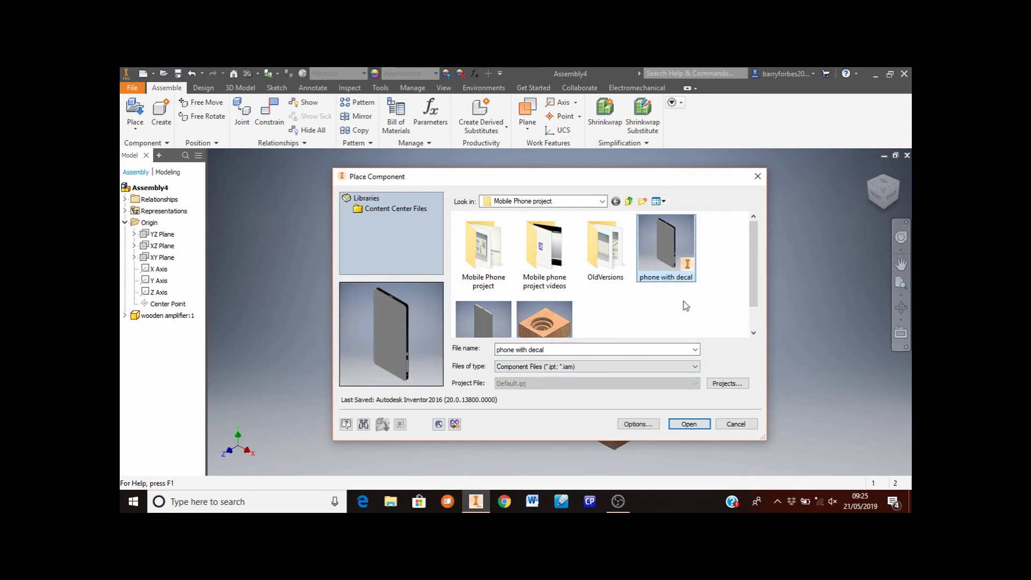
pyautogui.click(690, 425)
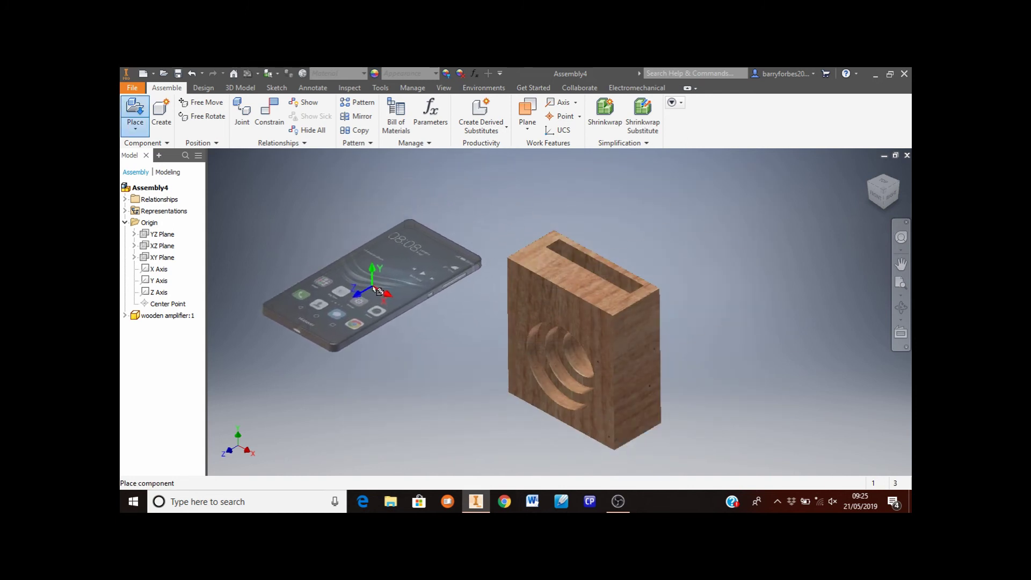
pyautogui.click(376, 290)
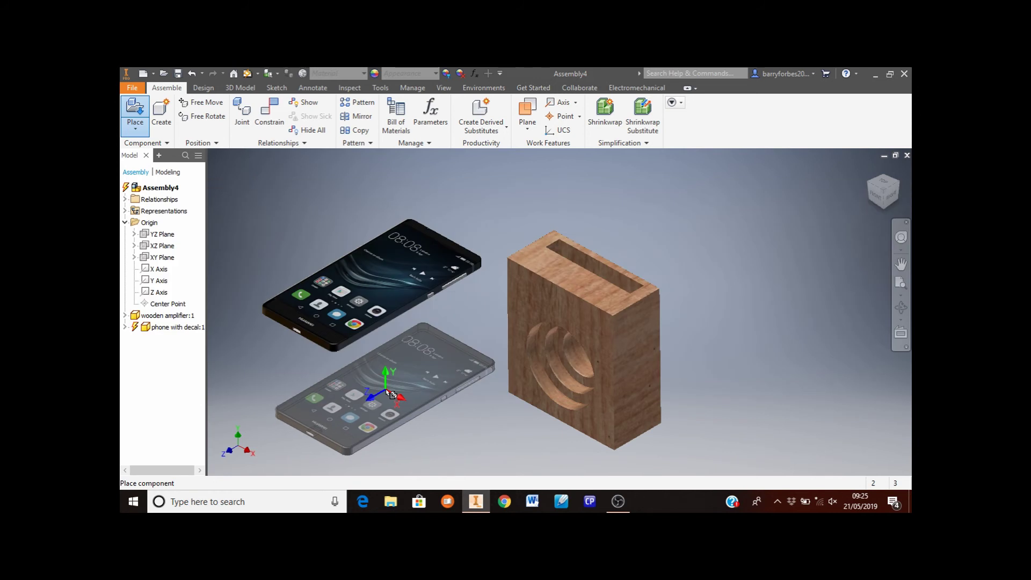
pyautogui.press('Escape')
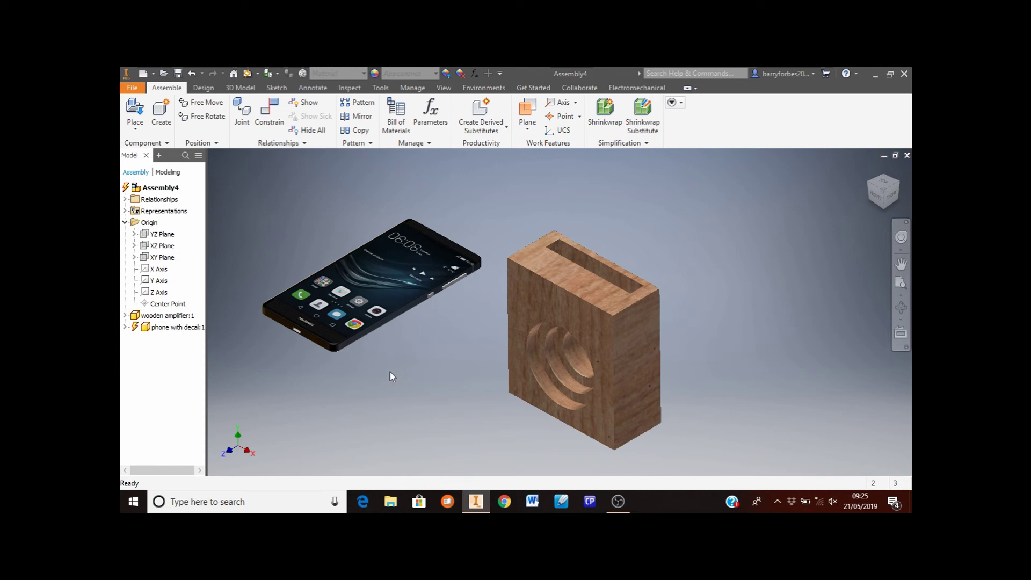
# Select the phone and amplifier, orbit around both, and begin a new constraint.
pyautogui.click(321, 342)
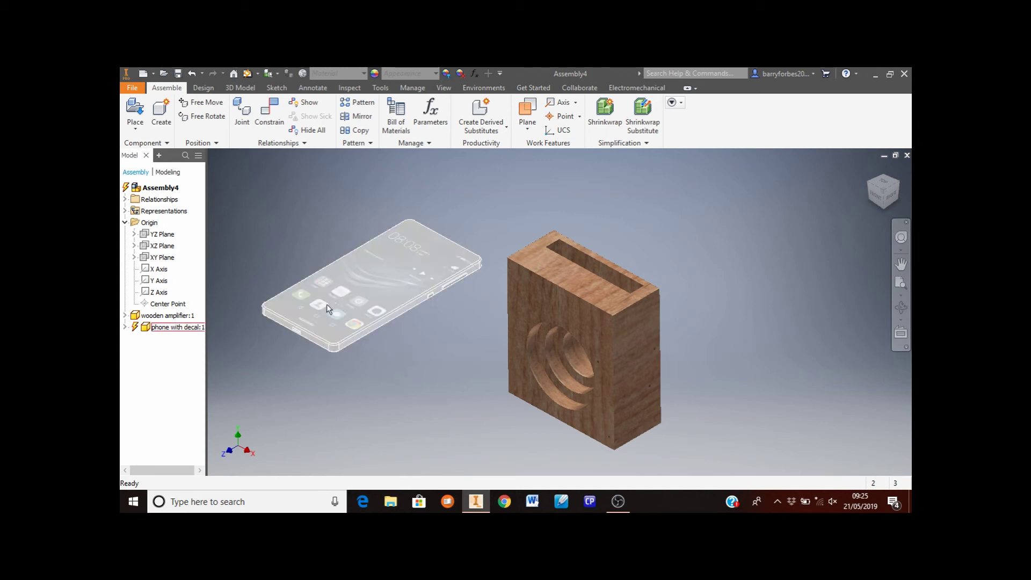
pyautogui.click(553, 331)
pyautogui.press('Escape')
pyautogui.keyDown('shift'); pyautogui.moveTo(667, 276); pyautogui.dragTo(478, 353, button='middle'); pyautogui.keyUp('shift')
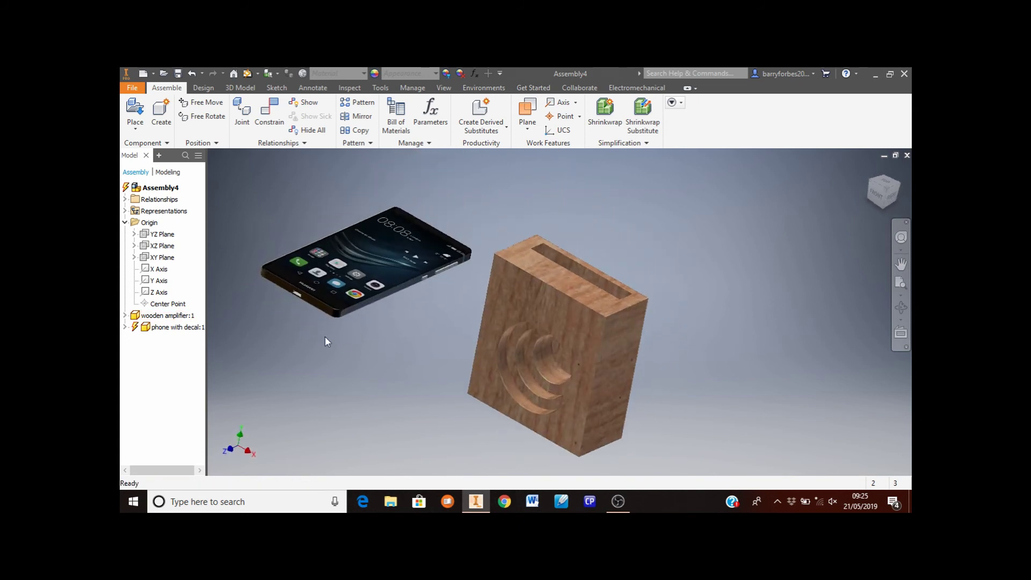
pyautogui.click(269, 114)
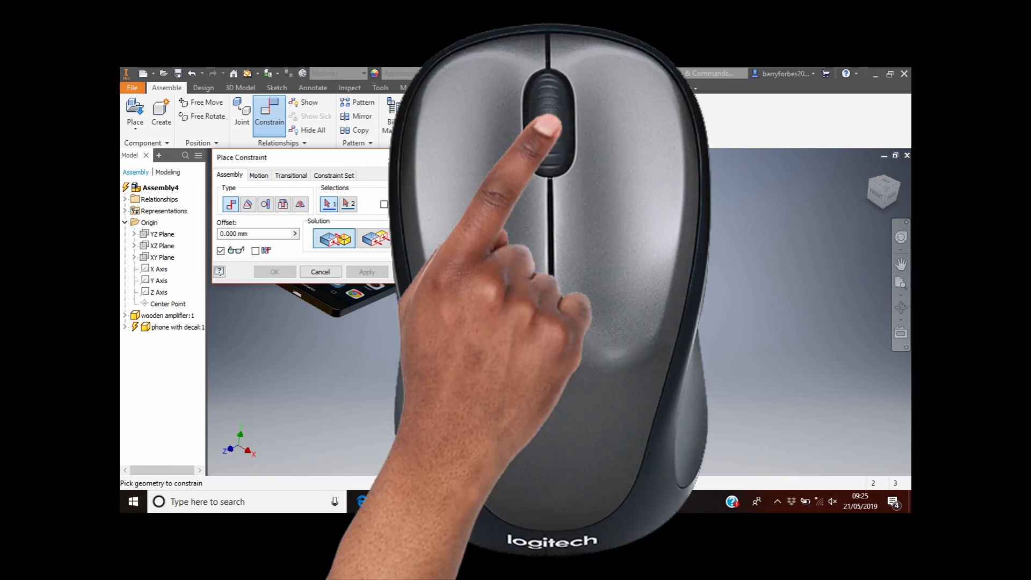
# Orbit to the phone's edge and pick its bottom edge face as the first mate geometry.
pyautogui.moveTo(421, 339); pyautogui.dragTo(594, 333, button='middle')
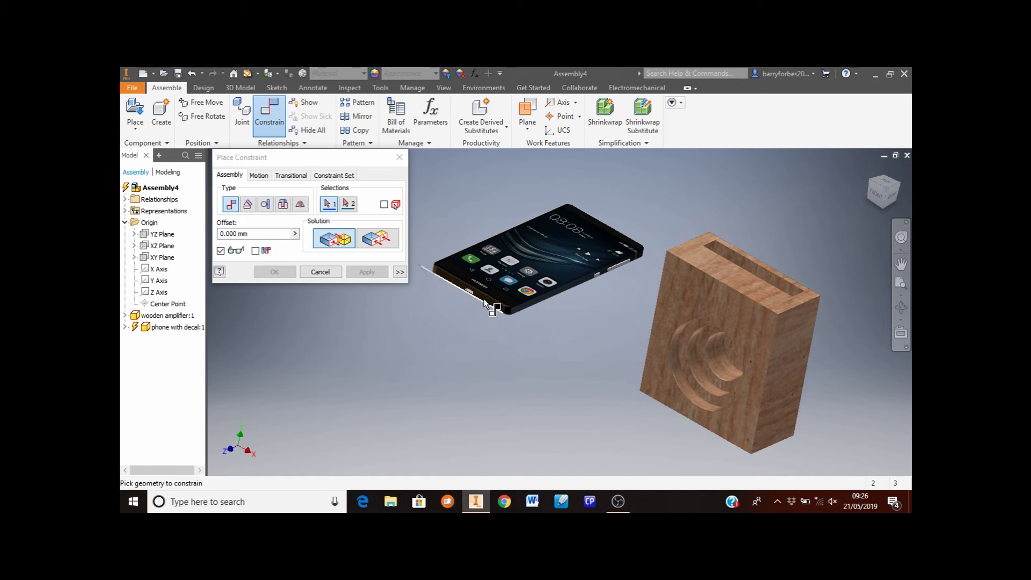
pyautogui.scroll(4, 487, 307)
pyautogui.scroll(-5, 404, 338)
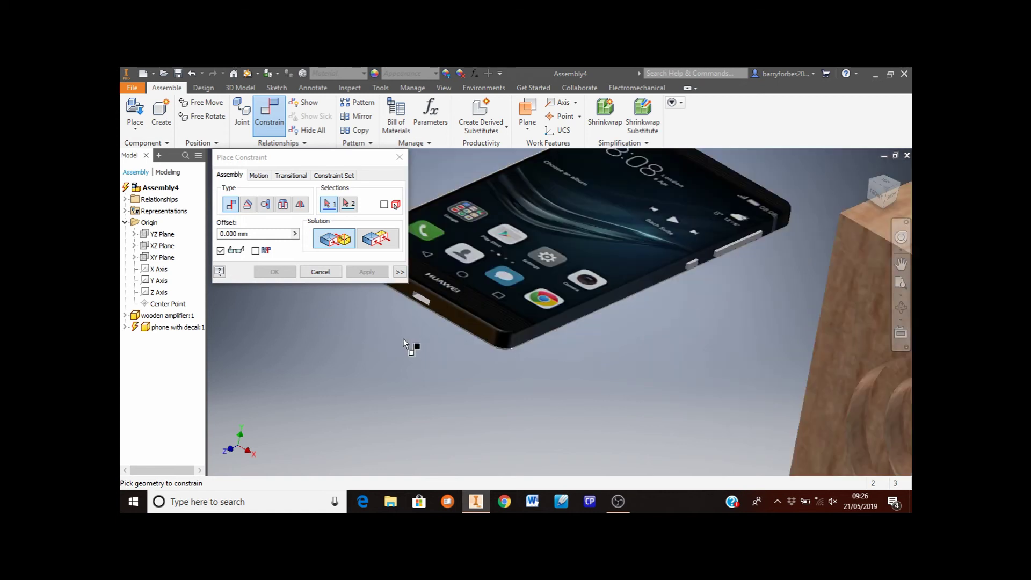
pyautogui.moveTo(569, 290)
pyautogui.keyDown('shift'); pyautogui.mouseDown(button='middle')
pyautogui.moveTo(595, 277)
pyautogui.moveTo(585, 288)
pyautogui.mouseUp(button='middle'); pyautogui.keyUp('shift')
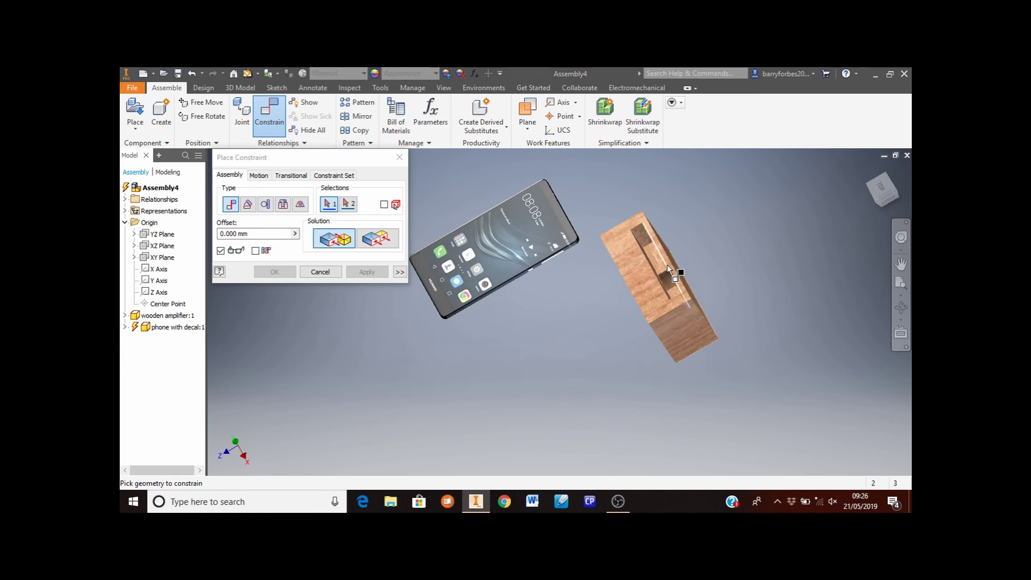
pyautogui.scroll(3, 667, 265)
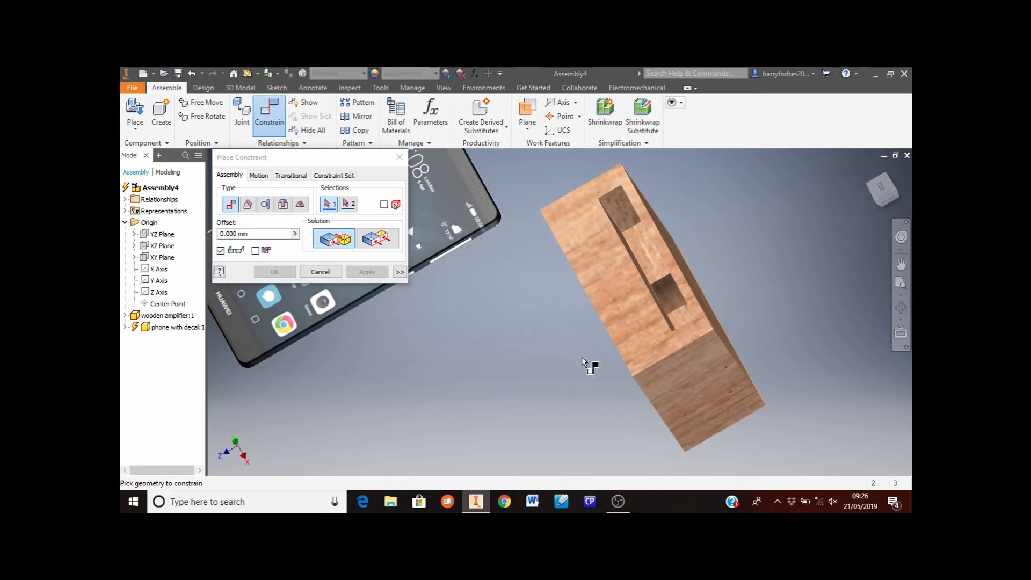
pyautogui.keyDown('shift'); pyautogui.moveTo(545, 374); pyautogui.dragTo(529, 343, button='middle'); pyautogui.keyUp('shift')
pyautogui.scroll(5, 443, 317)
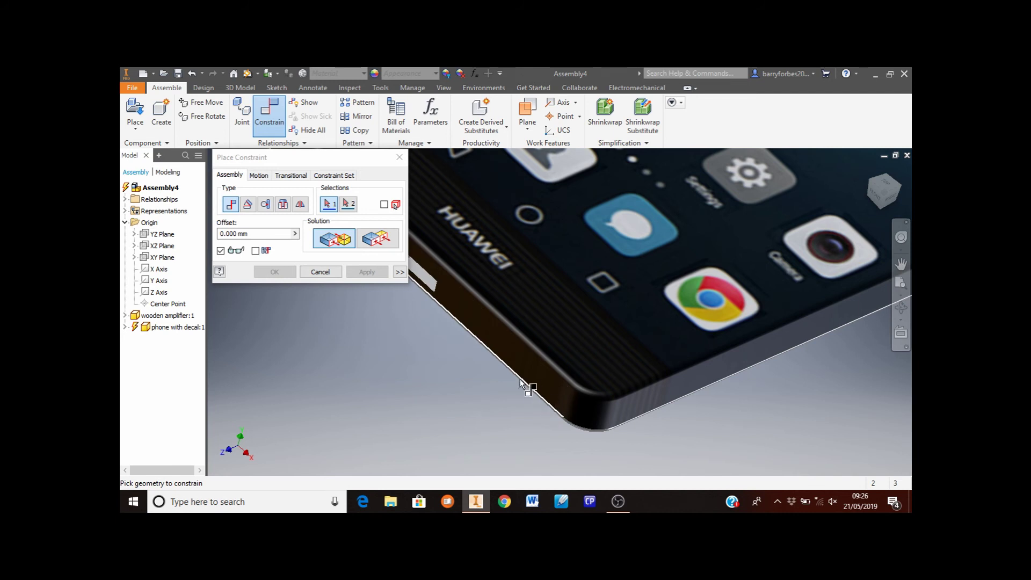
pyautogui.click(491, 336)
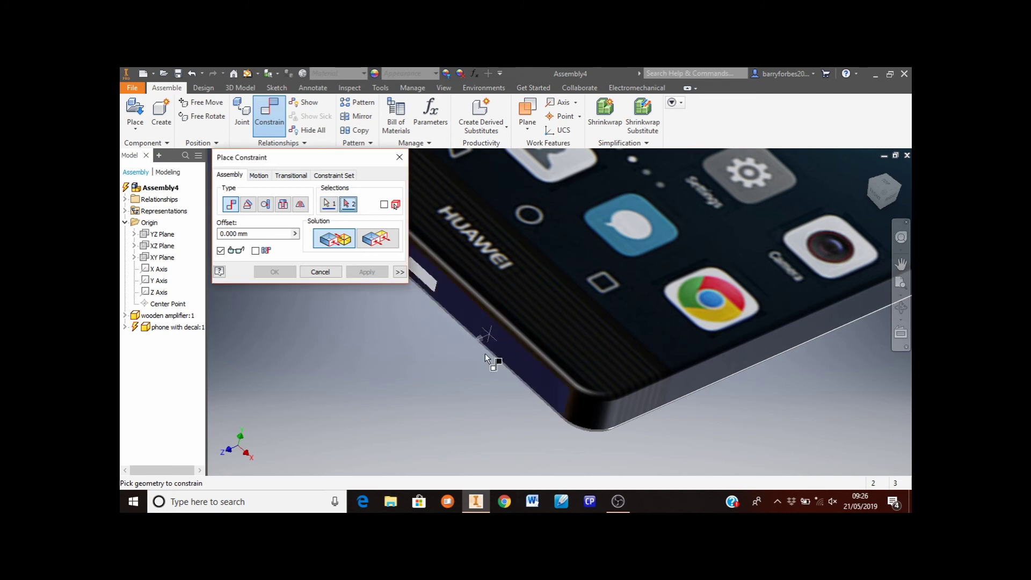
# Pick the amplifier's slot floor as the second geometry and apply the 0.000 mm mate.
pyautogui.scroll(-5, 360, 330)
pyautogui.moveTo(563, 294)
pyautogui.keyDown('shift'); pyautogui.mouseDown(button='middle')
pyautogui.moveTo(589, 293)
pyautogui.moveTo(570, 294)
pyautogui.mouseUp(button='middle'); pyautogui.keyUp('shift')
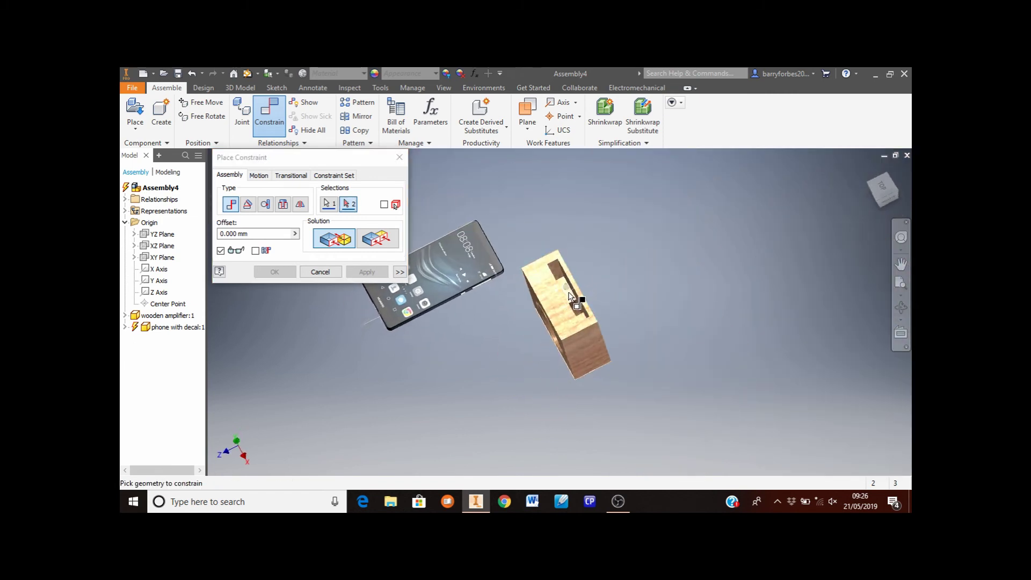
pyautogui.scroll(5, 569, 295)
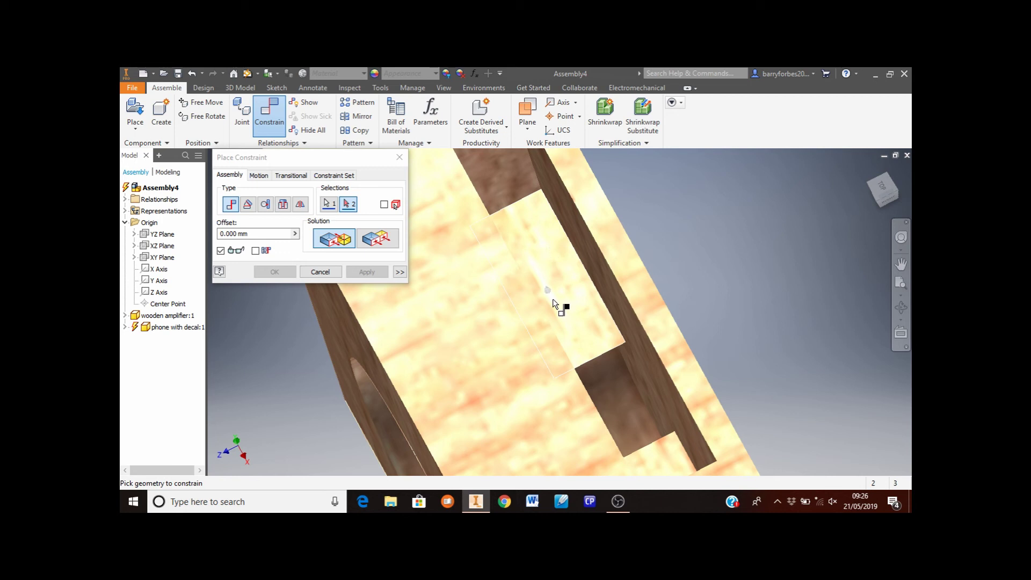
pyautogui.click(571, 294)
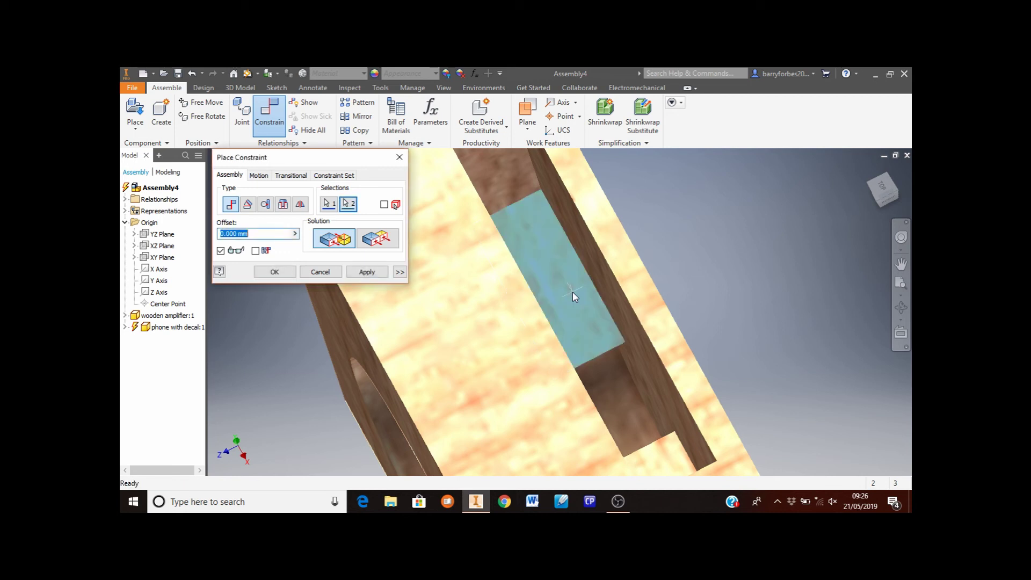
pyautogui.scroll(-5, 586, 311)
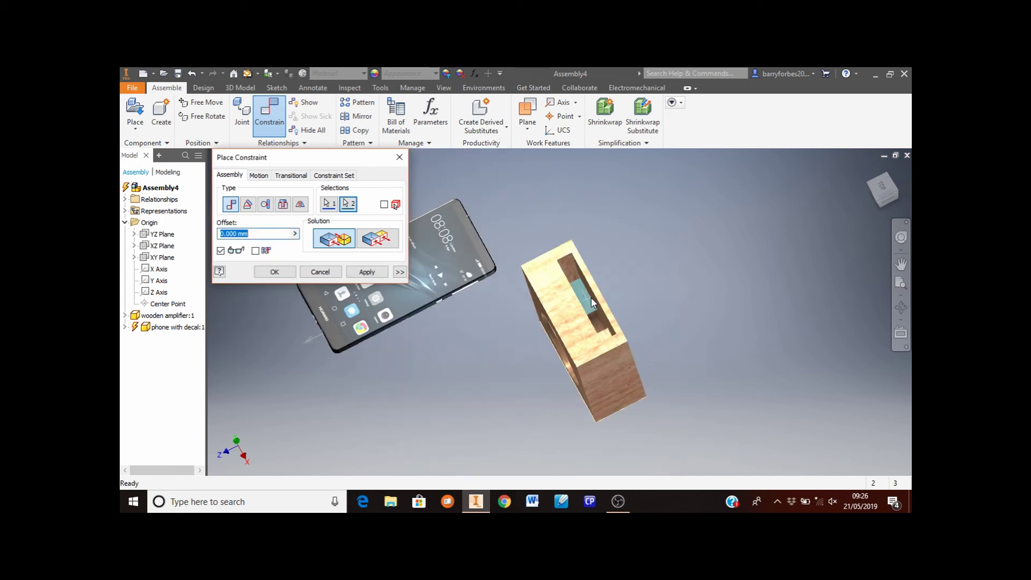
pyautogui.click(367, 273)
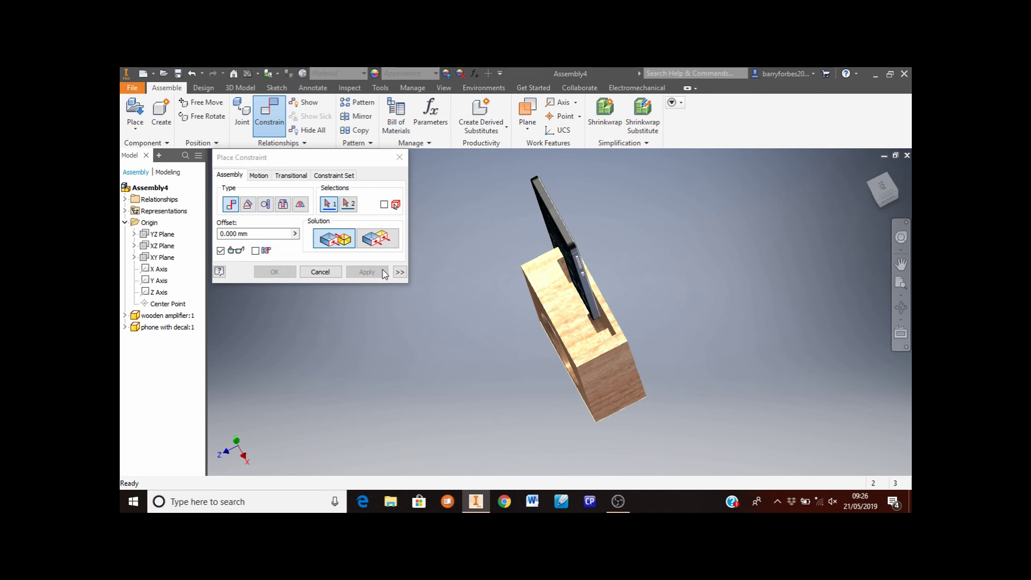
# Orbit the assembly to a side view and pick the phone face as the first selection.
pyautogui.press('F4')
pyautogui.moveTo(468, 349); pyautogui.dragTo(572, 335)
pyautogui.moveTo(603, 370); pyautogui.dragTo(593, 317)
pyautogui.moveTo(503, 390); pyautogui.dragTo(557, 403)
pyautogui.scroll(5, 529, 391)
pyautogui.scroll(3, 529, 392)
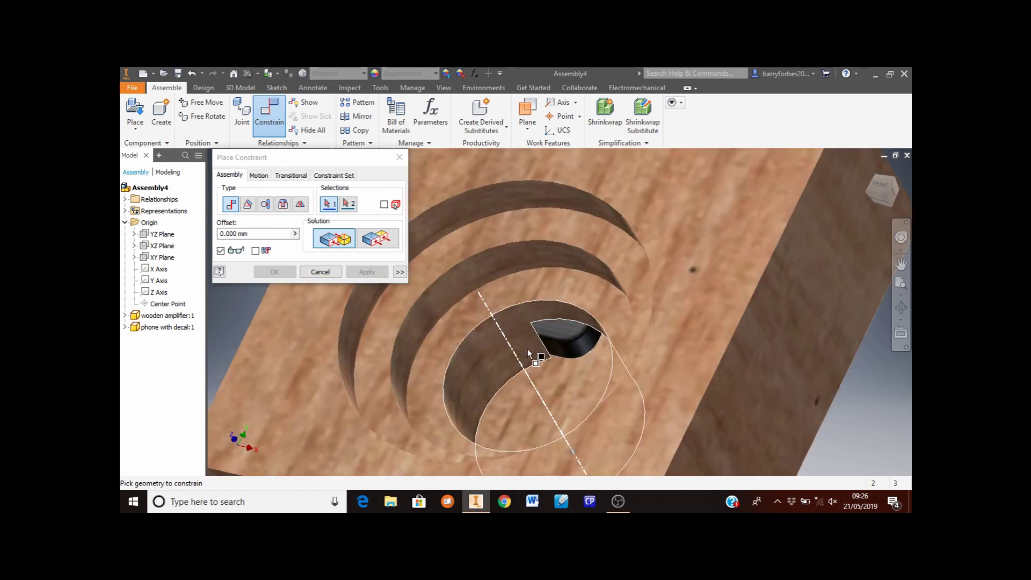
pyautogui.scroll(-5, 557, 340)
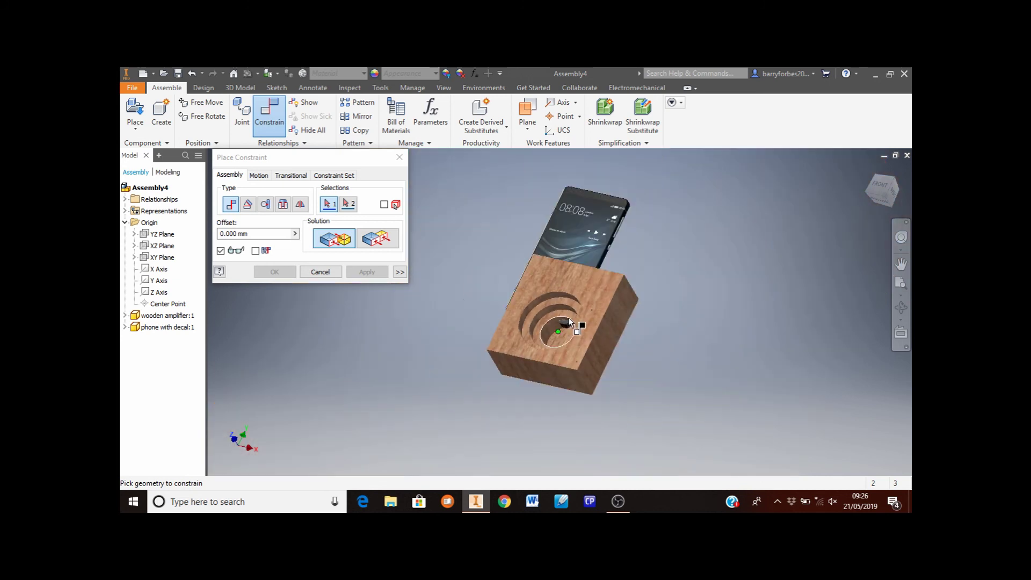
pyautogui.moveTo(664, 288); pyautogui.dragTo(558, 302)
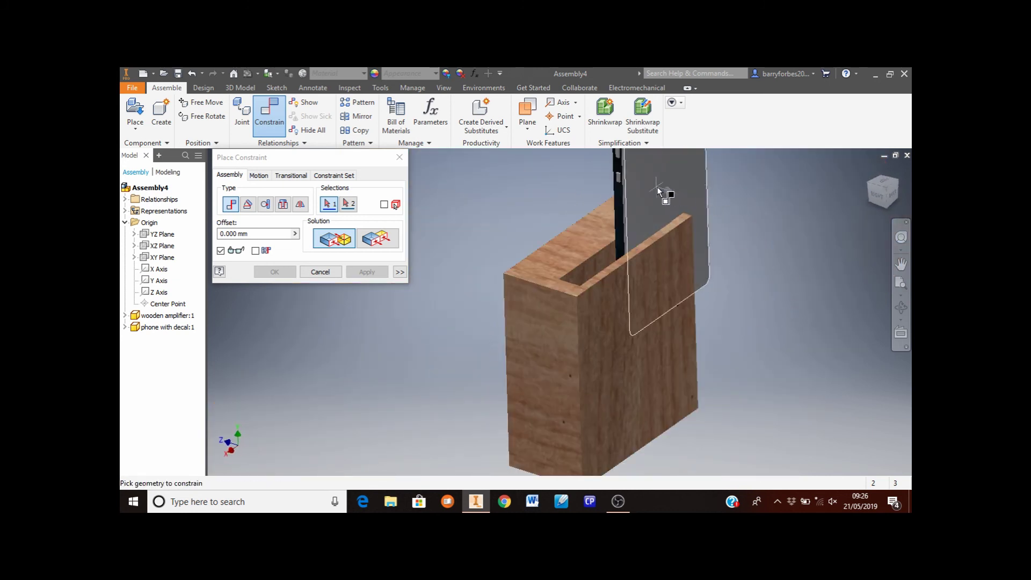
pyautogui.click(659, 191)
# Pick the phone edge as the second selection and apply the 0.000 mm mate.
pyautogui.keyDown('shift'); pyautogui.moveTo(672, 372); pyautogui.dragTo(742, 371, button='middle'); pyautogui.keyUp('shift')
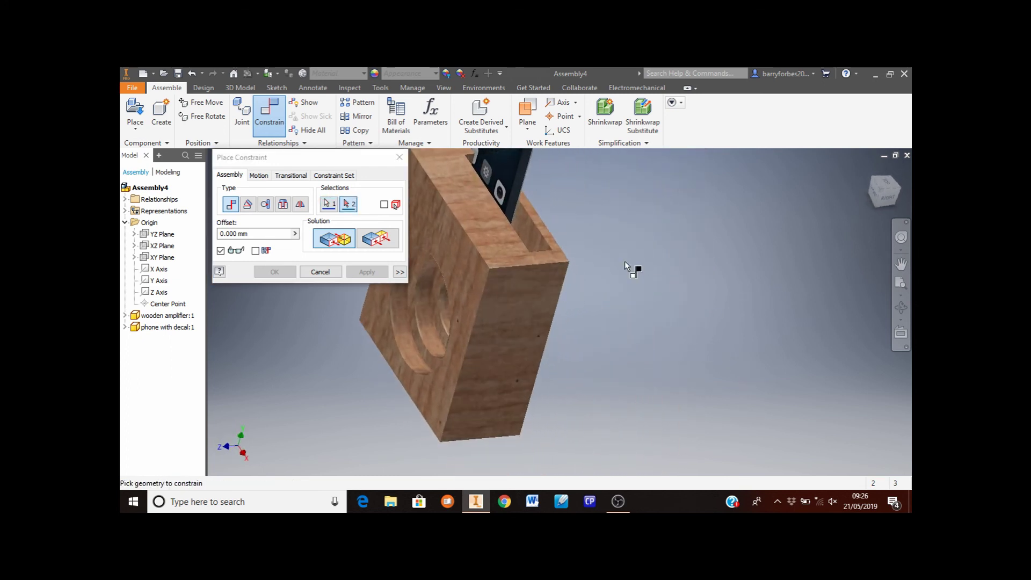
pyautogui.click(530, 233)
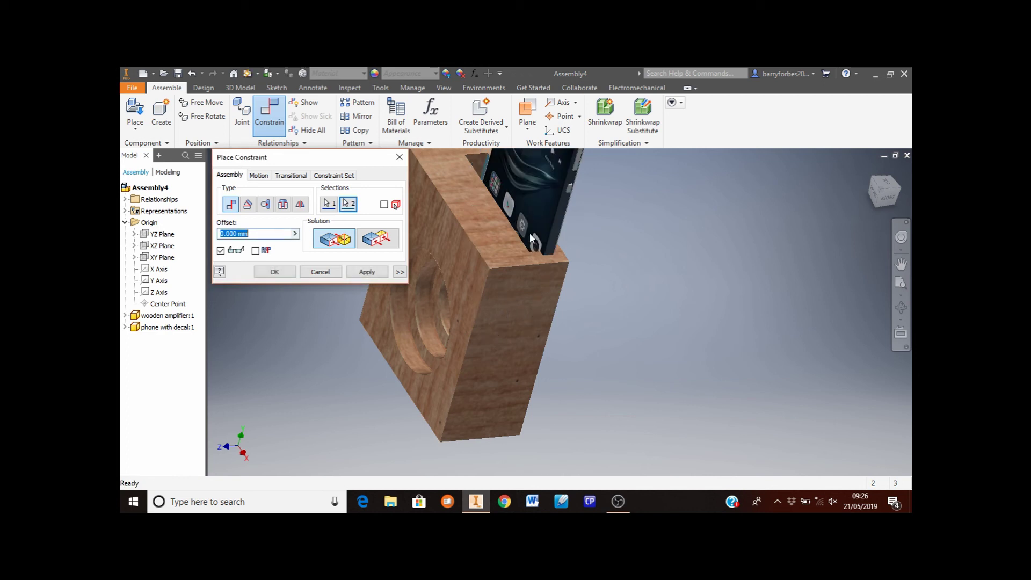
pyautogui.click(367, 272)
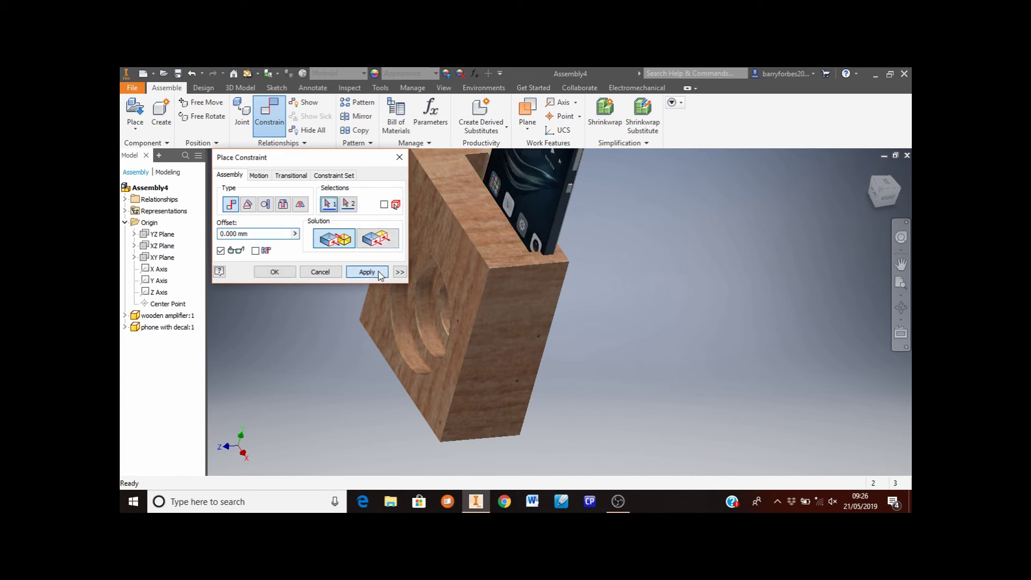
# Select the phone's edge face and the amplifier block's rim face for a mate constraint.
pyautogui.keyDown('shift'); pyautogui.moveTo(647, 362); pyautogui.dragTo(669, 376, button='middle'); pyautogui.keyUp('shift')
pyautogui.keyDown('shift'); pyautogui.moveTo(668, 283); pyautogui.dragTo(500, 313, button='middle'); pyautogui.keyUp('shift')
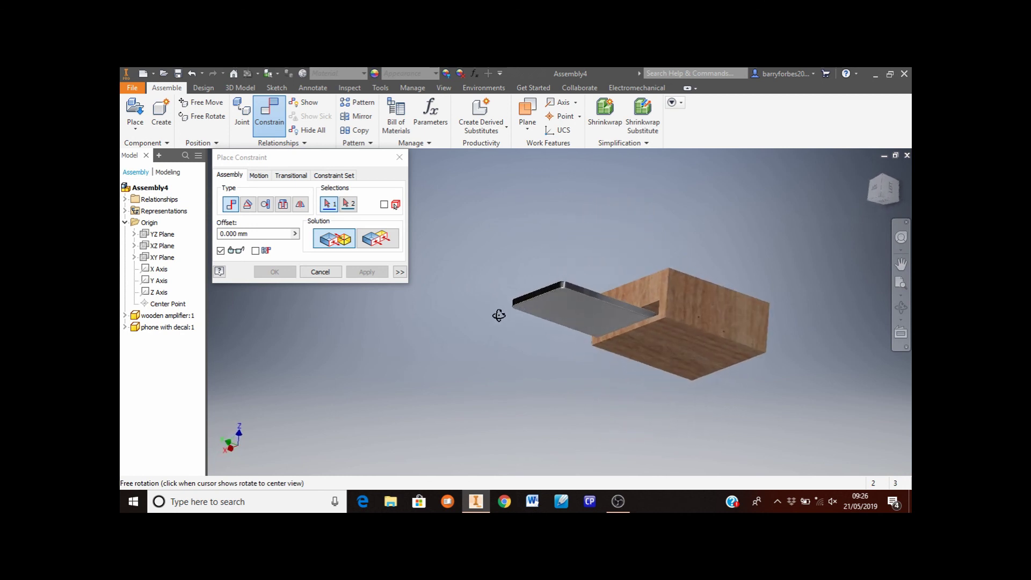
pyautogui.keyDown('shift'); pyautogui.moveTo(549, 372); pyautogui.dragTo(669, 320, button='middle'); pyautogui.keyUp('shift')
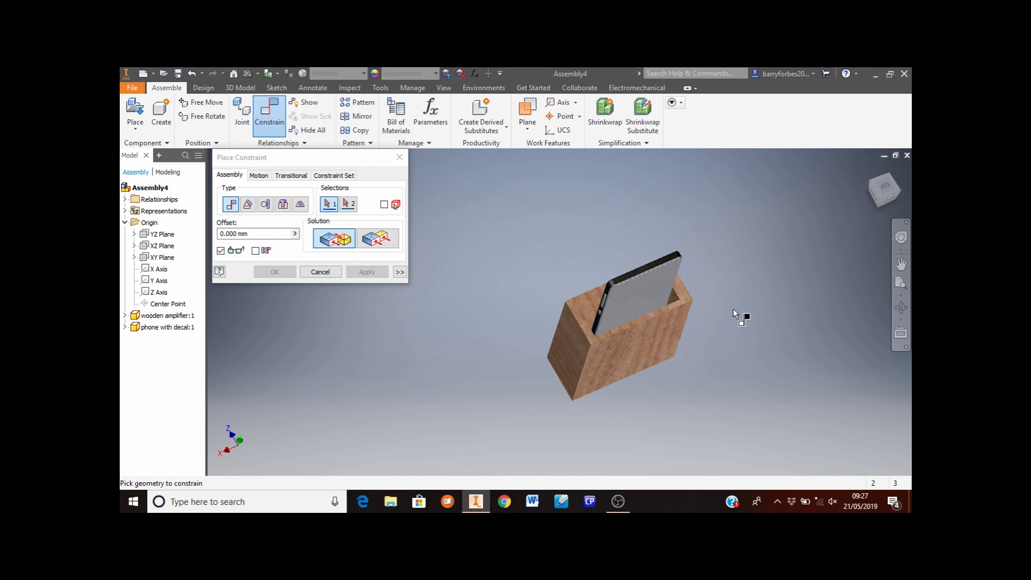
pyautogui.keyDown('shift'); pyautogui.moveTo(732, 304); pyautogui.dragTo(634, 305, button='middle'); pyautogui.keyUp('shift')
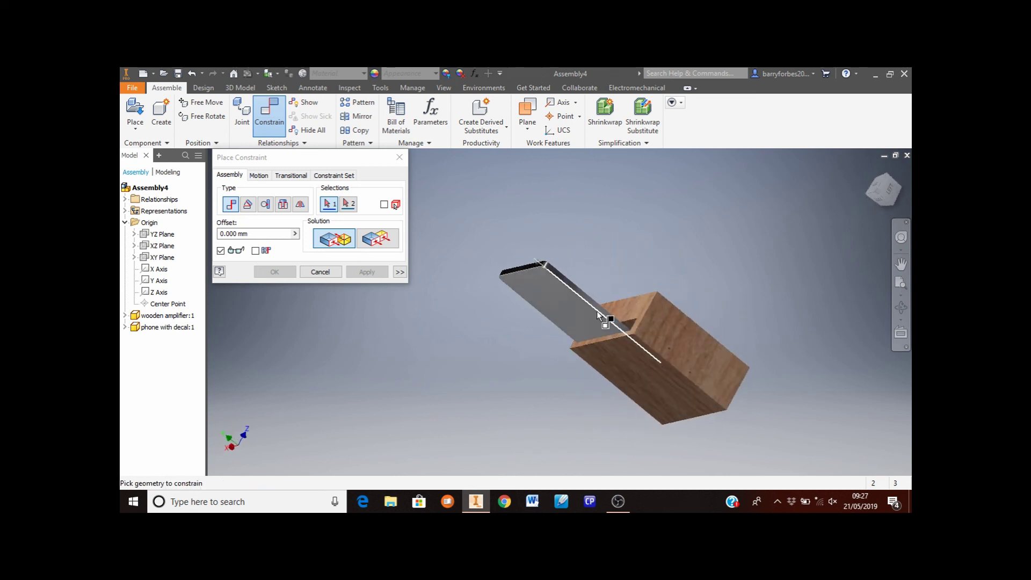
pyautogui.scroll(-5, 598, 311)
pyautogui.click(615, 294)
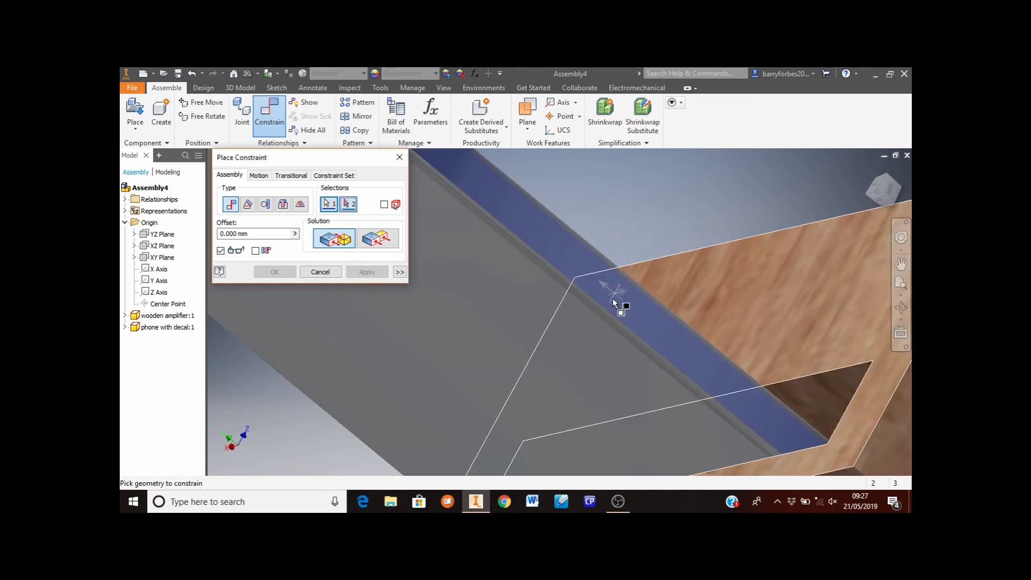
pyautogui.scroll(5, 601, 311)
pyautogui.keyDown('shift'); pyautogui.moveTo(552, 337); pyautogui.dragTo(719, 276, button='middle'); pyautogui.keyUp('shift')
pyautogui.scroll(-5, 720, 276)
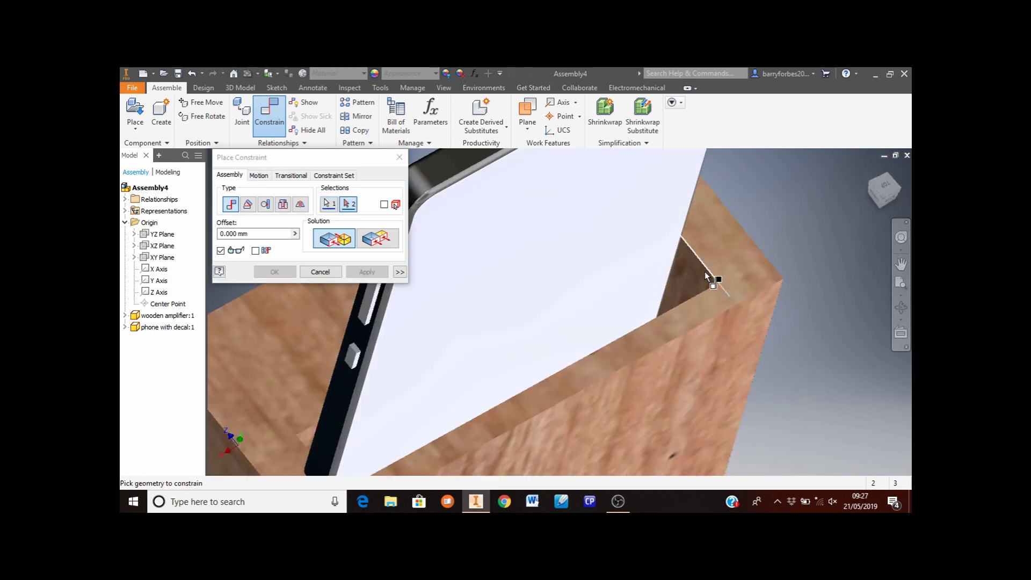
pyautogui.click(694, 277)
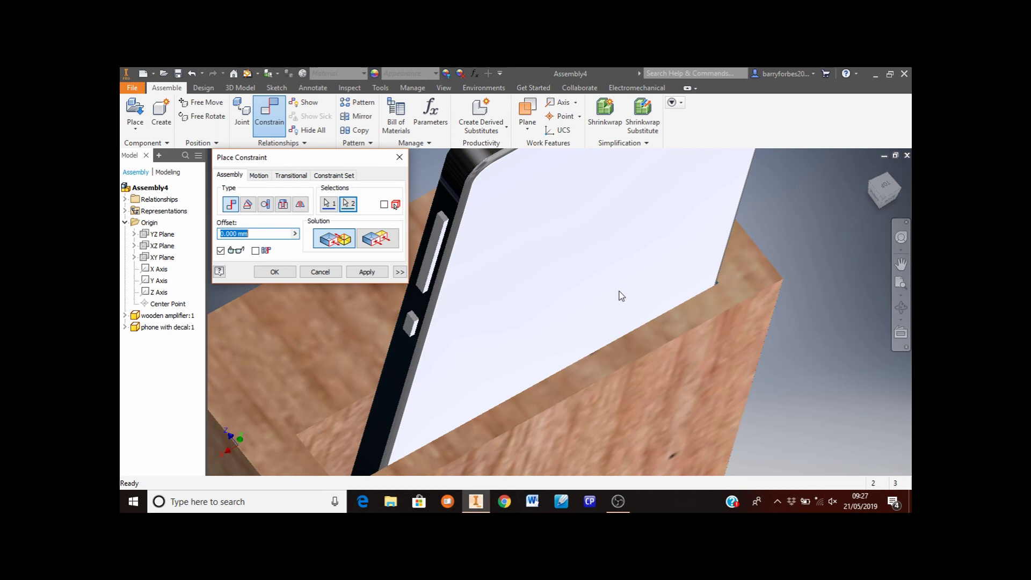
pyautogui.scroll(5, 617, 295)
pyautogui.keyDown('shift'); pyautogui.moveTo(617, 295); pyautogui.dragTo(574, 329, button='middle'); pyautogui.keyUp('shift')
pyautogui.scroll(-5, 564, 273)
pyautogui.scroll(4, 565, 273)
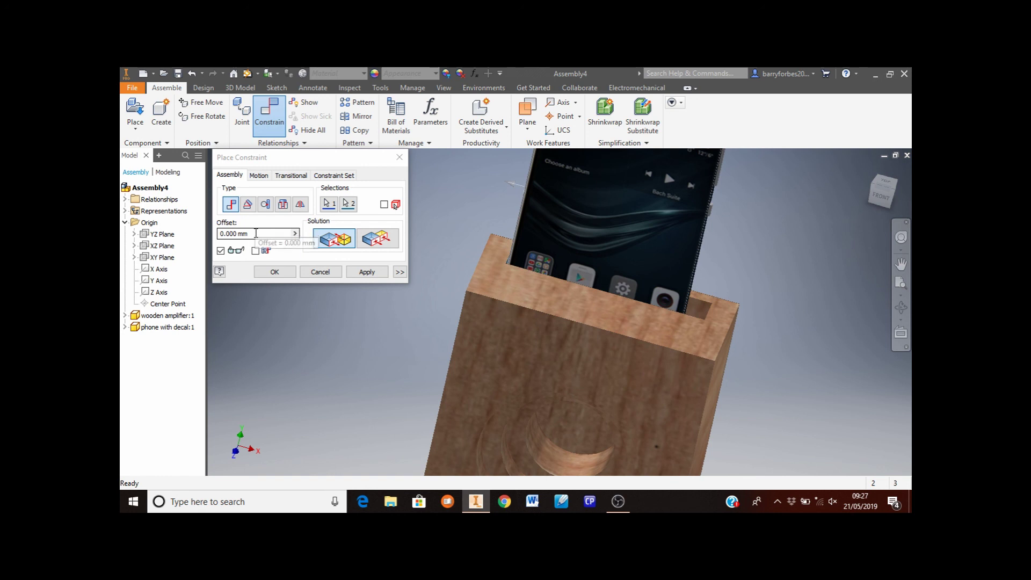
# Set the mate offset to 4.5 mm and apply it, centring the phone in the slot.
pyautogui.moveTo(251, 233); pyautogui.dragTo(217, 233)
pyautogui.write('4.5')
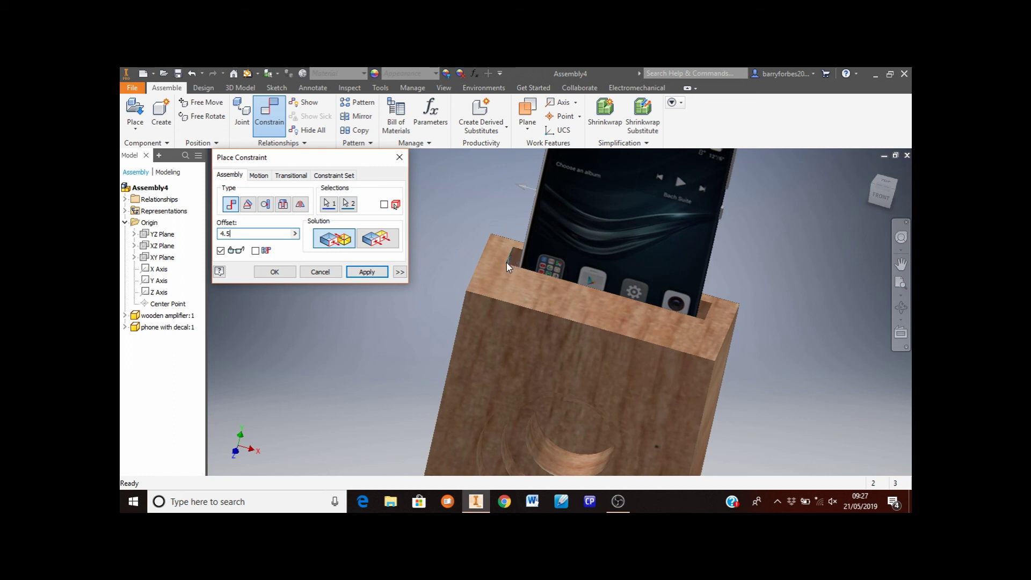
pyautogui.keyDown('shift'); pyautogui.moveTo(497, 267); pyautogui.dragTo(541, 274, button='middle'); pyautogui.keyUp('shift')
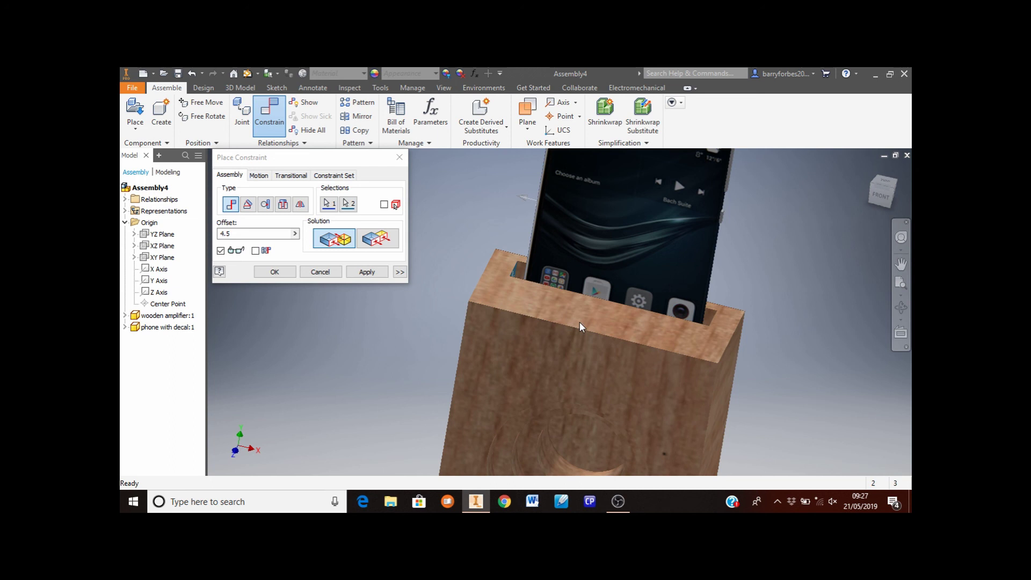
pyautogui.click(376, 272)
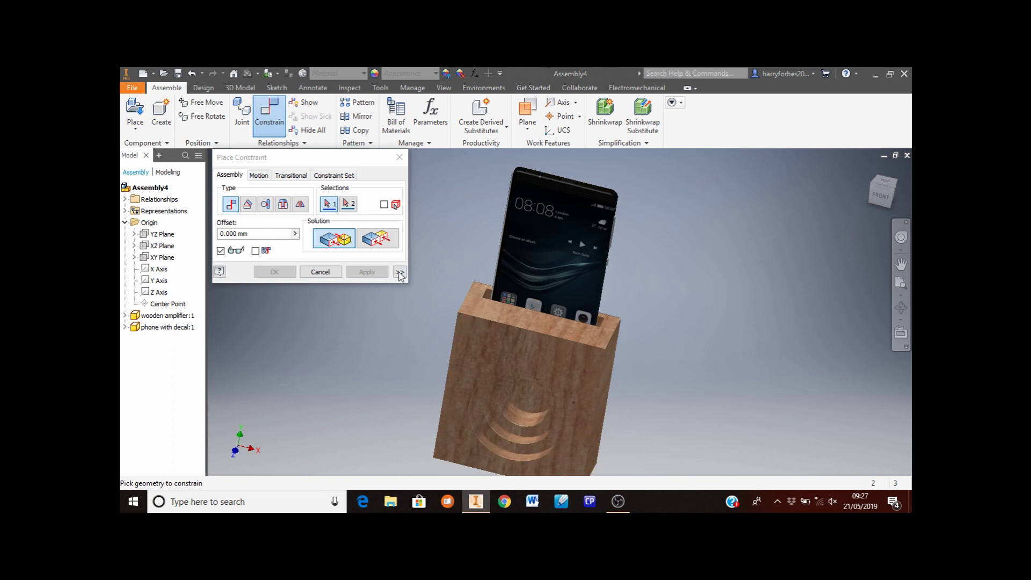
# Close Place Constraint and start Save As for Assembly4, showing the Save in folder list.
pyautogui.click(331, 273)
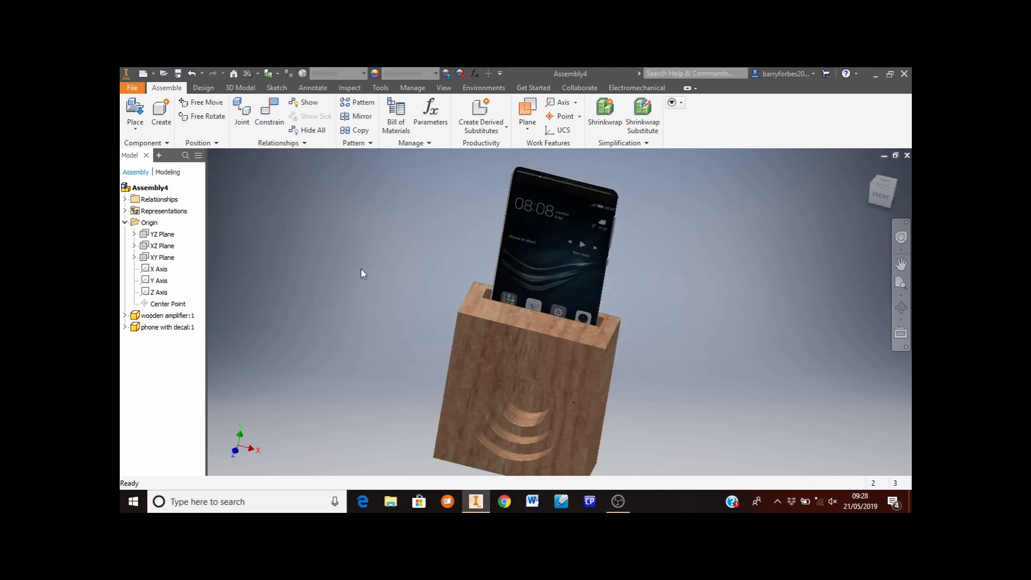
pyautogui.click(132, 89)
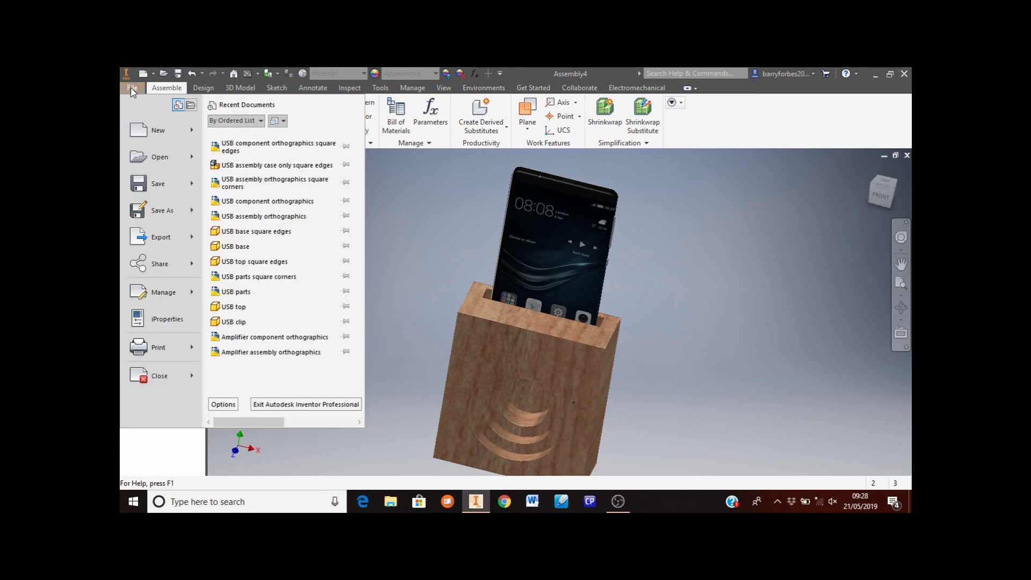
pyautogui.click(160, 212)
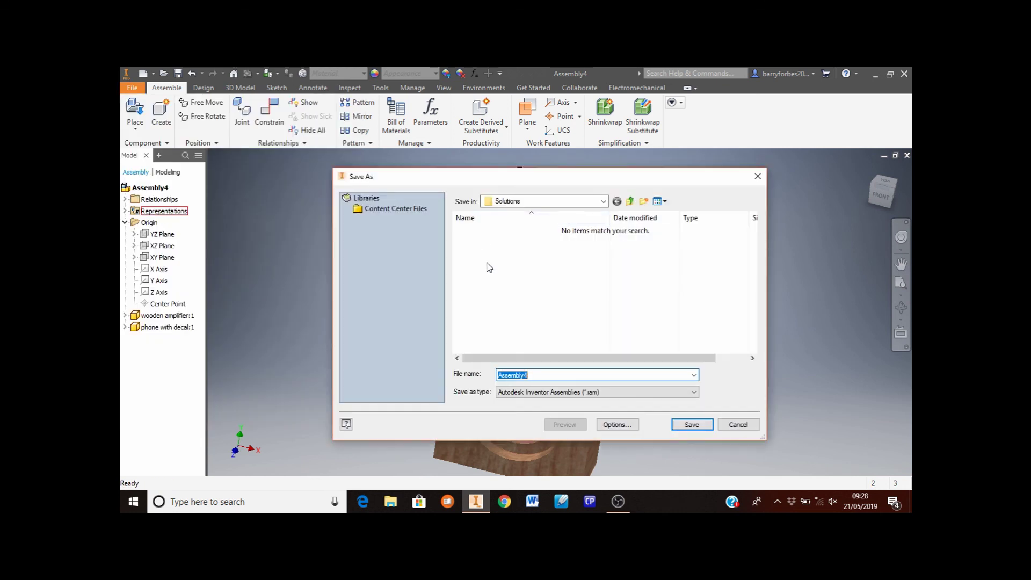
pyautogui.click(604, 201)
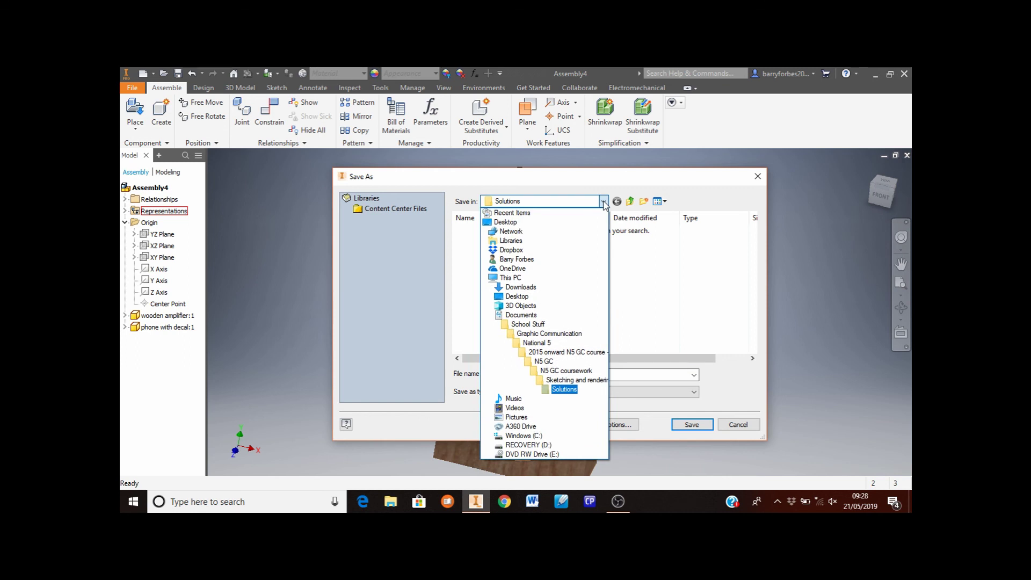